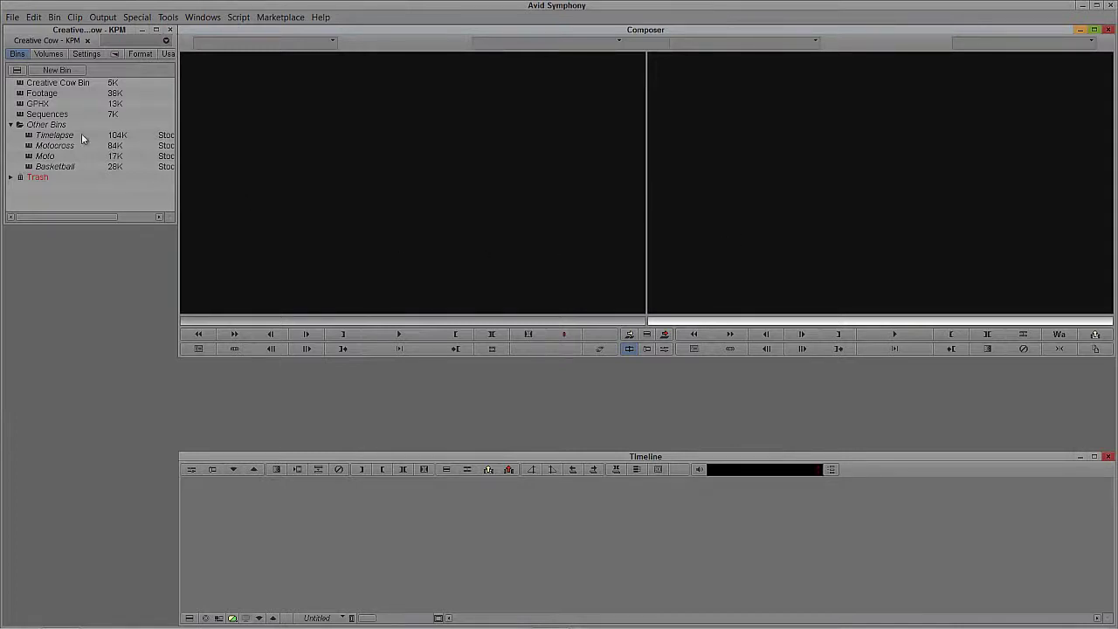
Open the Sequences and Basketball bins and place the Basketball bin window lower so the Sequences list stays accessible
{"action": "double_click", "coordinate": [20, 114]}
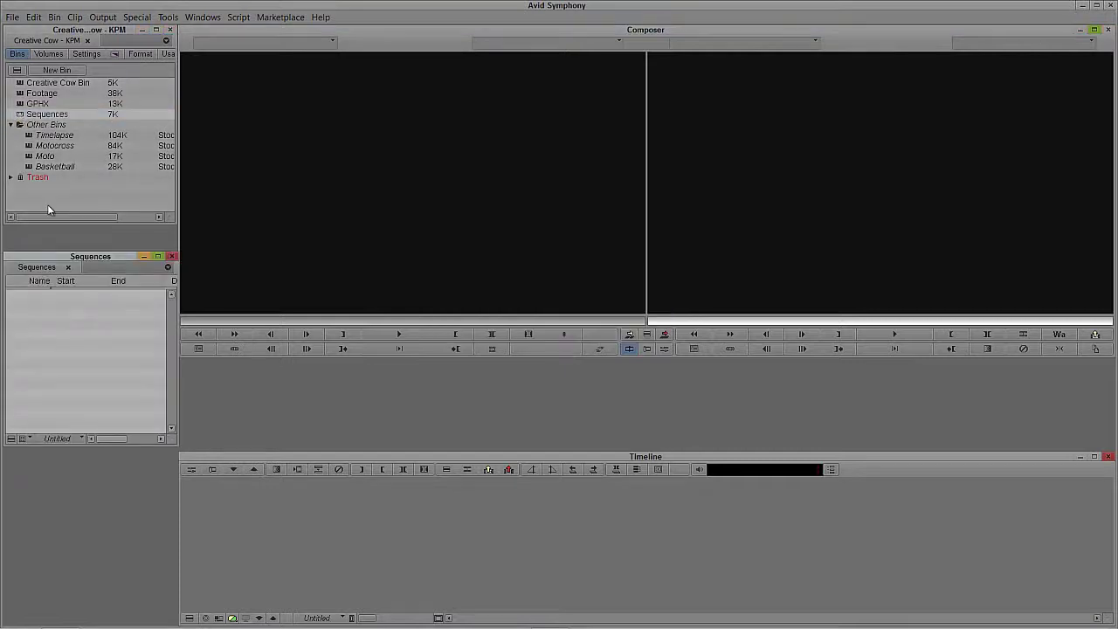
{"action": "double_click", "coordinate": [39, 166]}
{"action": "left_click_drag", "start_coordinate": [49, 329], "coordinate": [49, 400]}
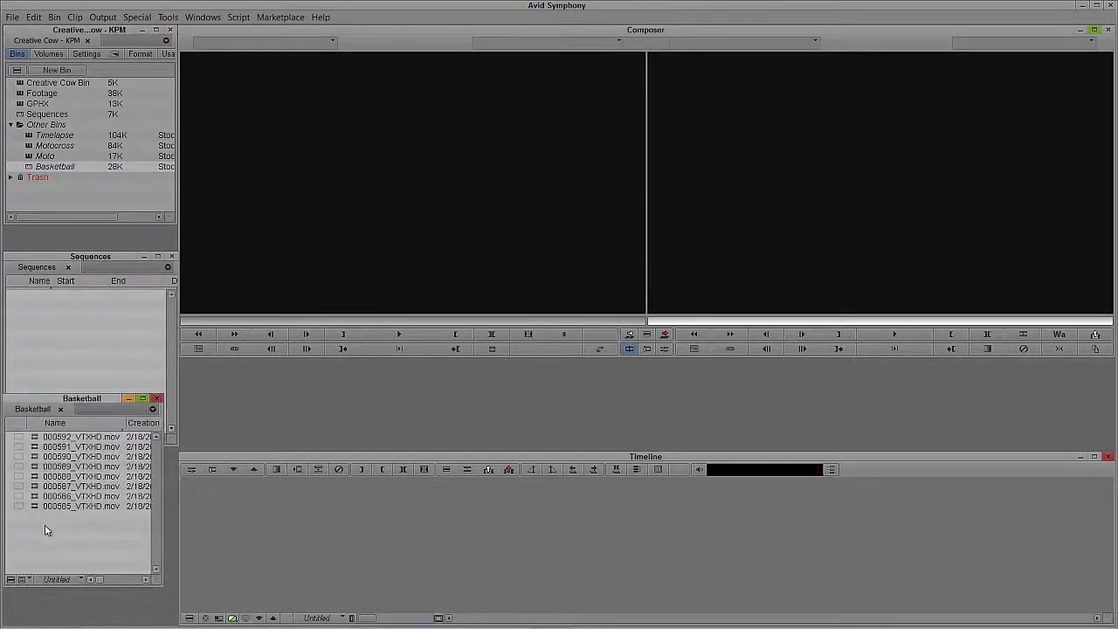
Load 000587_VTXHD.mov from the Basketball bin and splice the whole clip into a new sequence in the Sequences bin
{"action": "double_click", "coordinate": [39, 466]}
{"action": "left_click_drag", "start_coordinate": [251, 324], "coordinate": [338, 321]}
{"action": "double_click", "coordinate": [32, 486]}
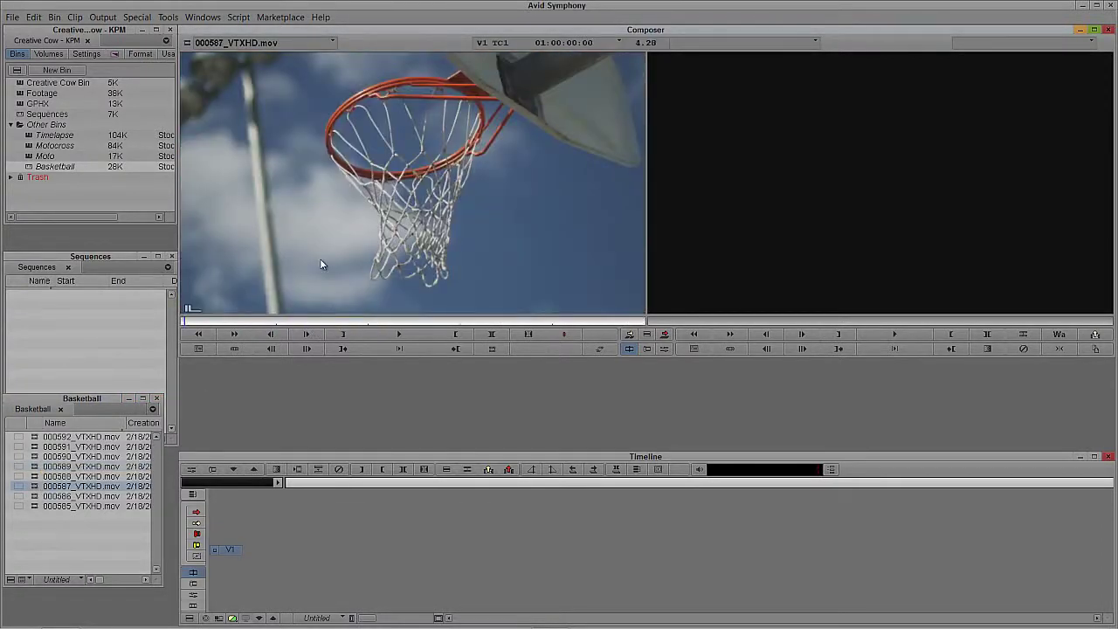
{"action": "left_click_drag", "start_coordinate": [257, 322], "coordinate": [171, 325]}
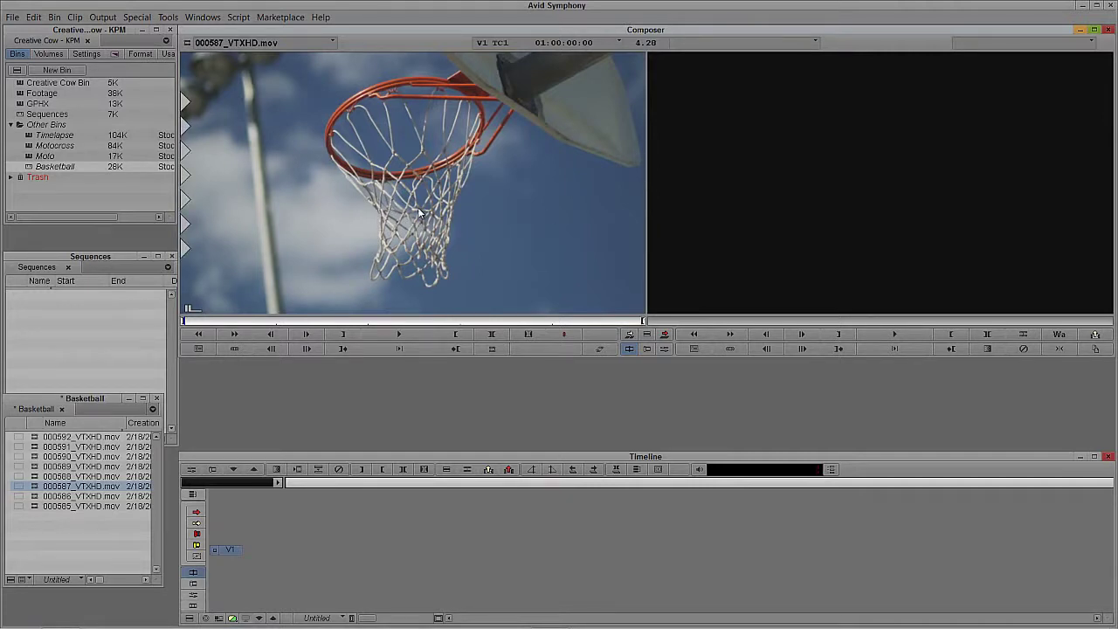
{"action": "key", "text": "v"}
{"action": "left_click", "coordinate": [546, 255]}
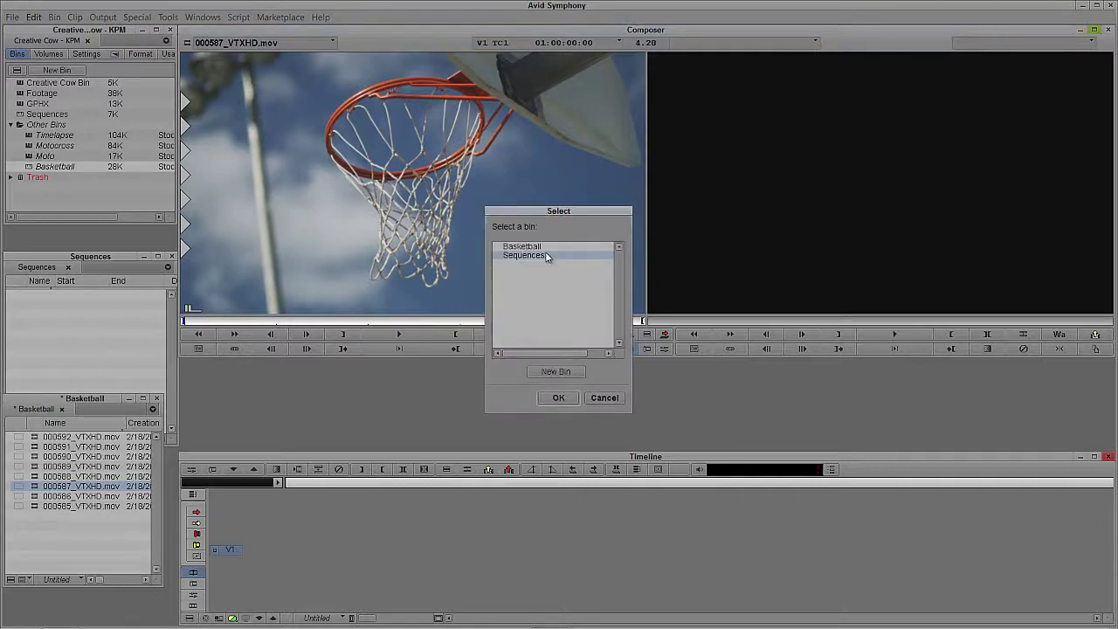
{"action": "left_click", "coordinate": [557, 398]}
Add edits to the clip in the sequence at 01:00:01:11 and 01:00:03:01 to isolate the dunk as a middle segment
{"action": "left_click_drag", "start_coordinate": [512, 516], "coordinate": [479, 521]}
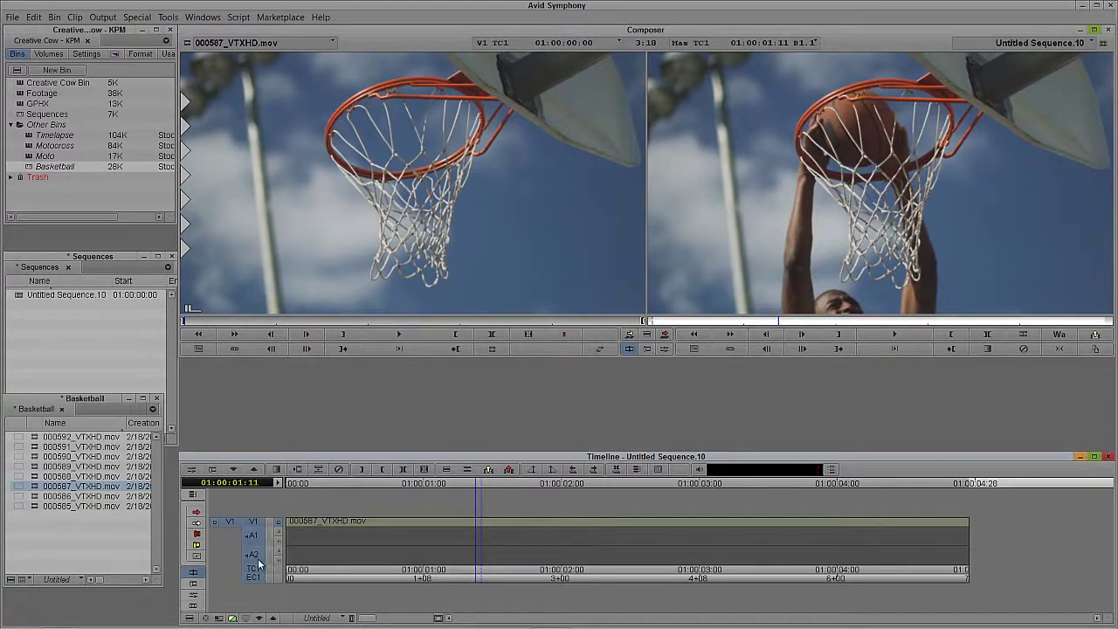
{"action": "key", "text": "h"}
{"action": "key", "text": "space"}
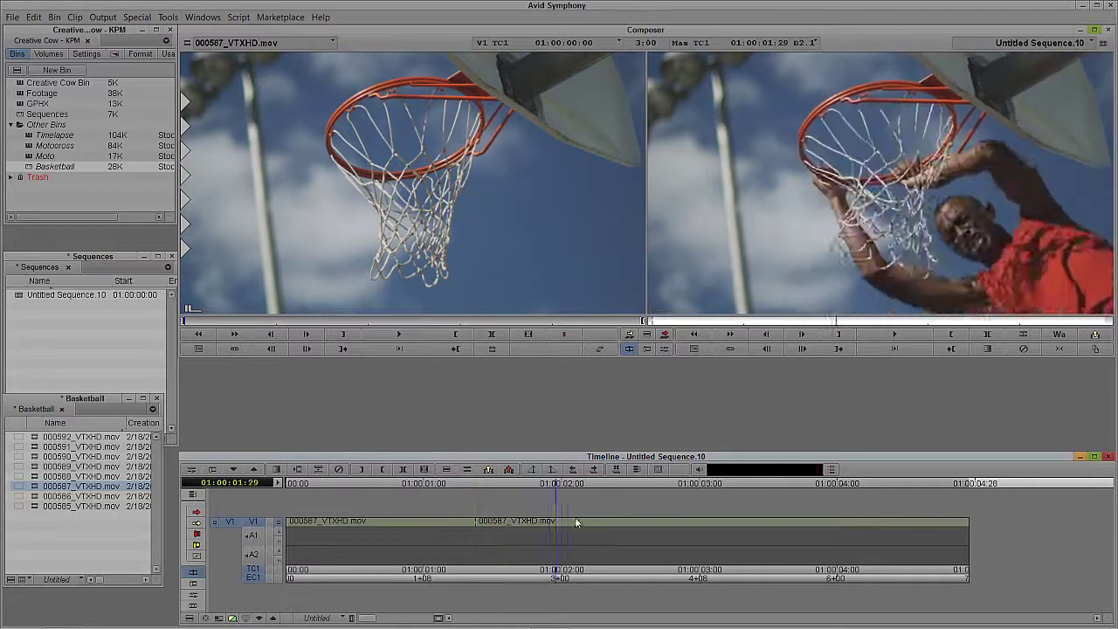
{"action": "left_click_drag", "start_coordinate": [684, 518], "coordinate": [709, 507]}
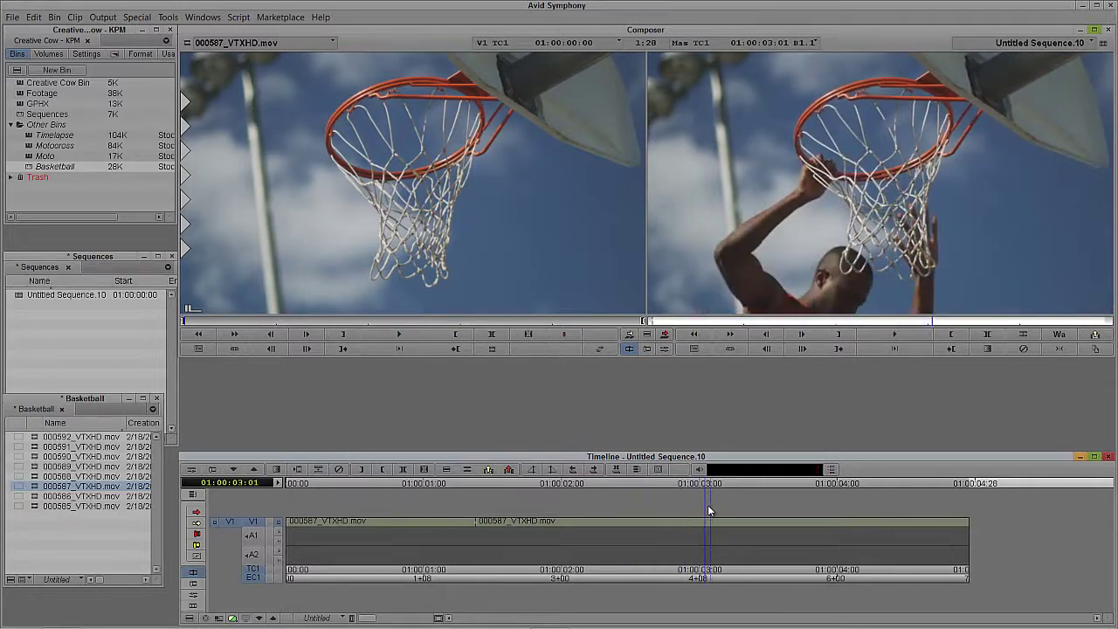
{"action": "key", "text": "h"}
Match-frame the source clip from 01:00:01:11 in the sequence and mark the middle segment on the timeline
{"action": "left_click_drag", "start_coordinate": [535, 514], "coordinate": [476, 535]}
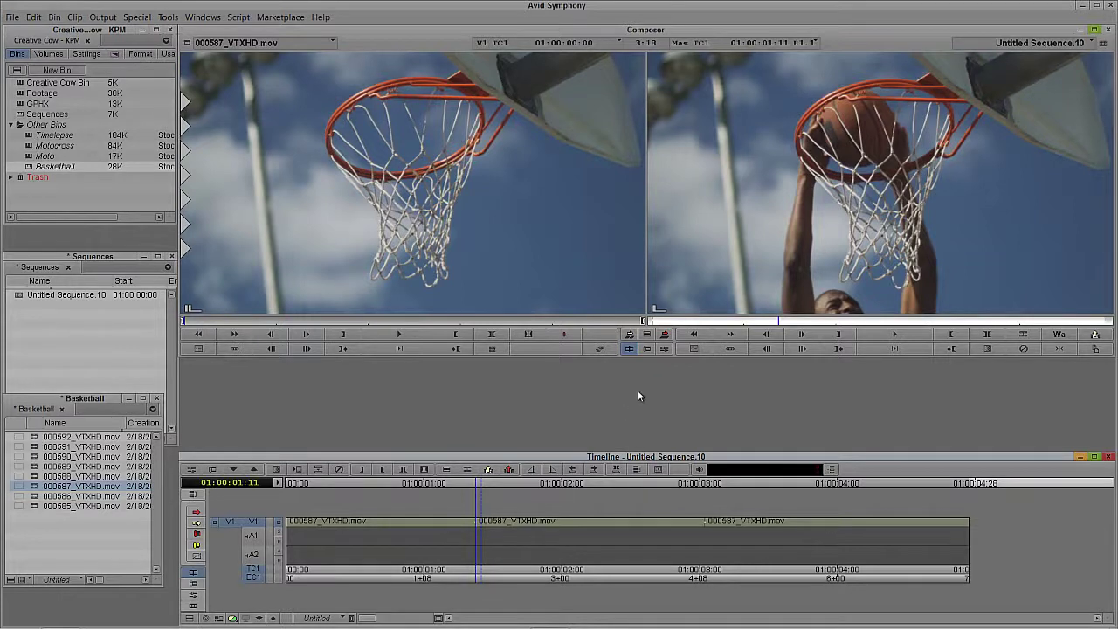
{"action": "left_click", "coordinate": [648, 337]}
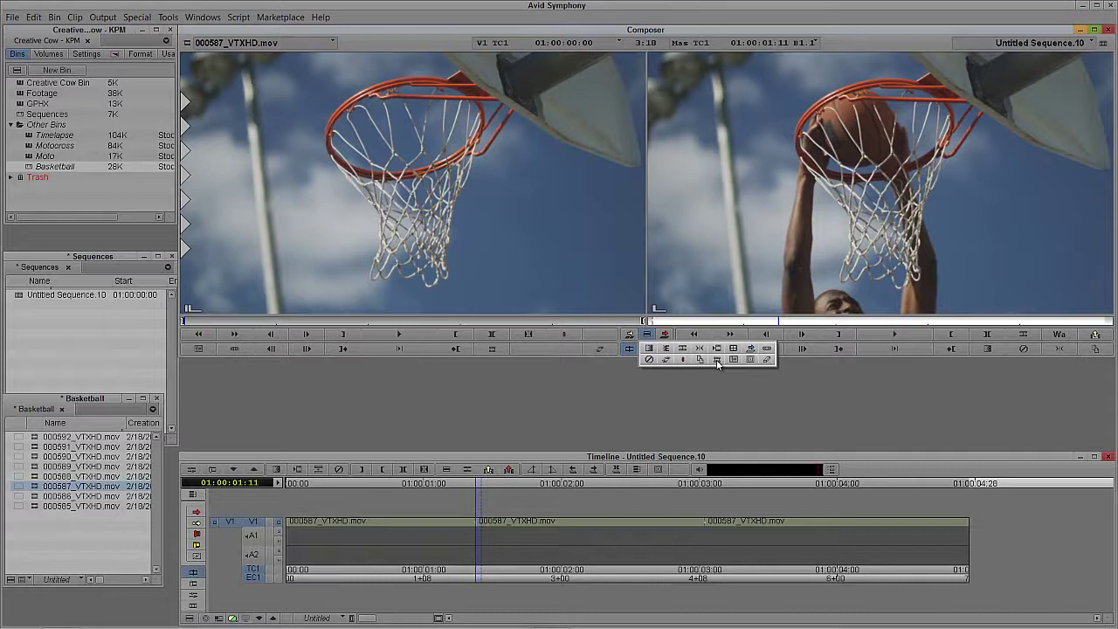
{"action": "left_click_drag", "start_coordinate": [718, 364], "coordinate": [703, 257]}
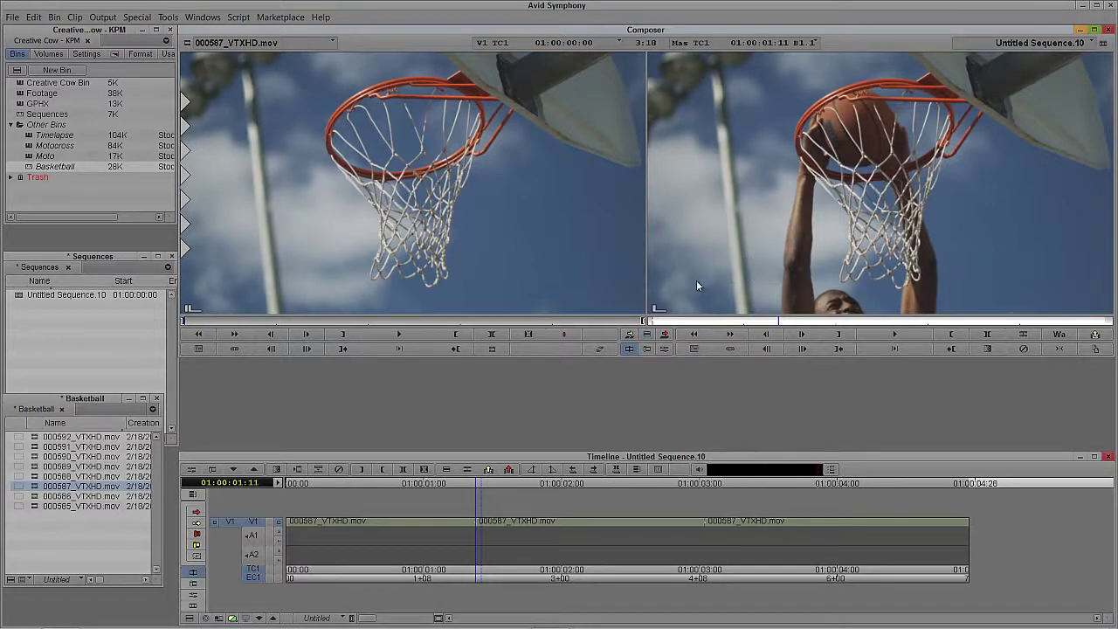
{"action": "key", "text": "n"}
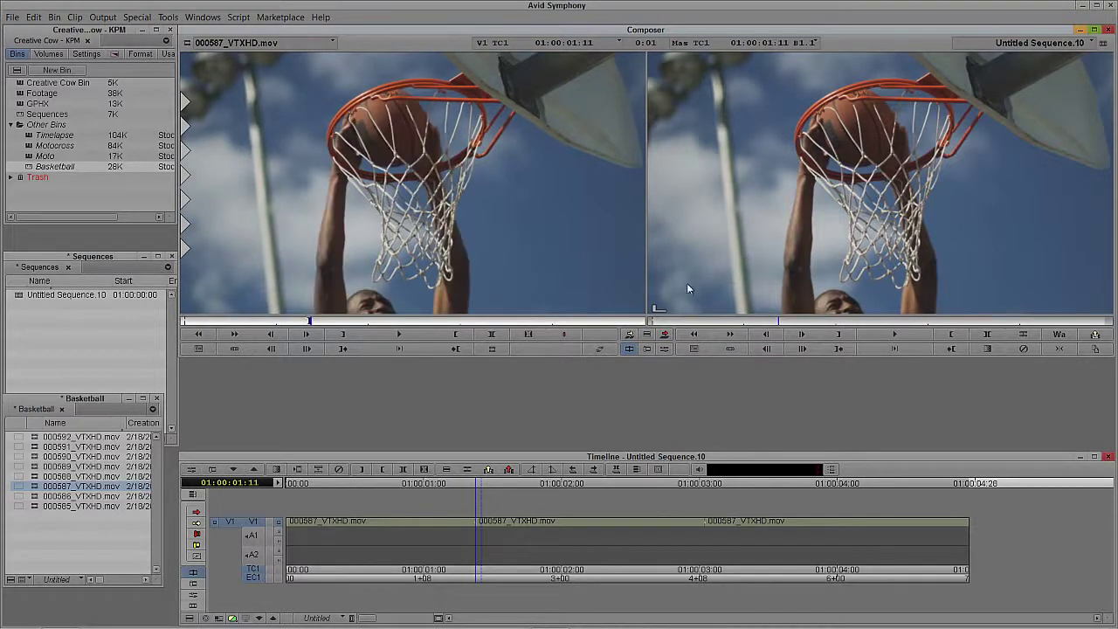
{"action": "key", "text": "t"}
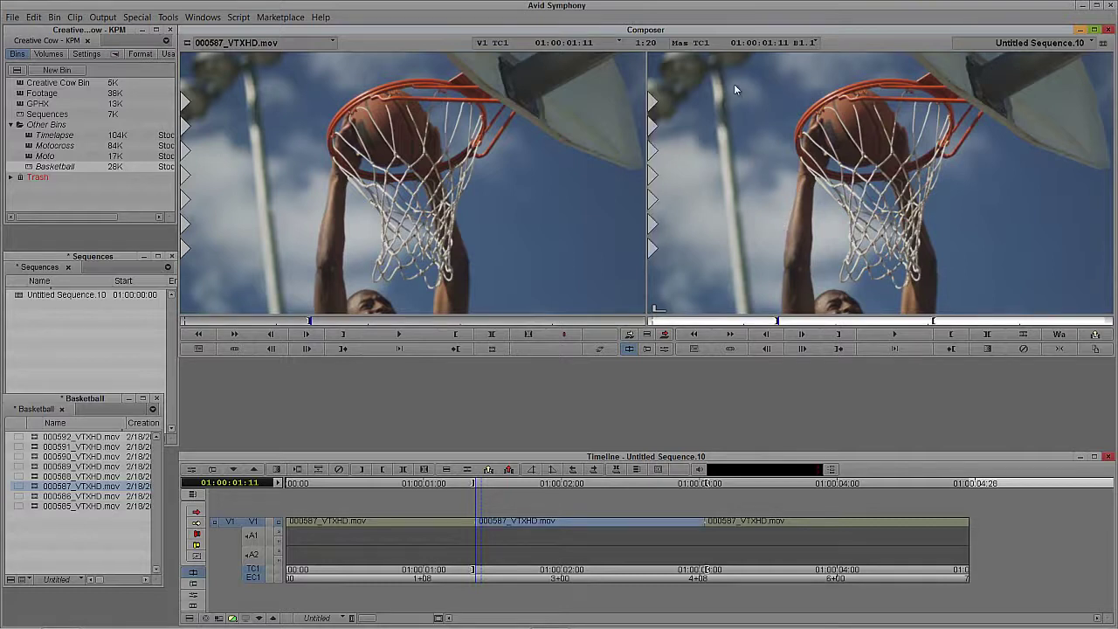
Advance the matched source clip by 1:19 and mark the out point there
{"action": "left_click", "coordinate": [381, 221]}
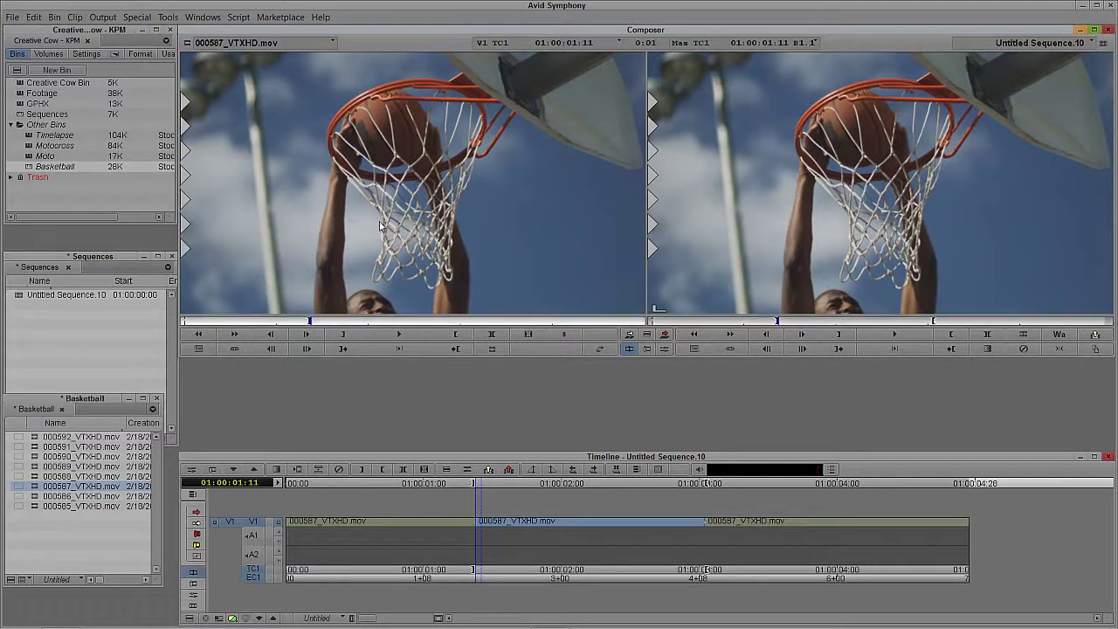
{"action": "type", "text": "+1:"}
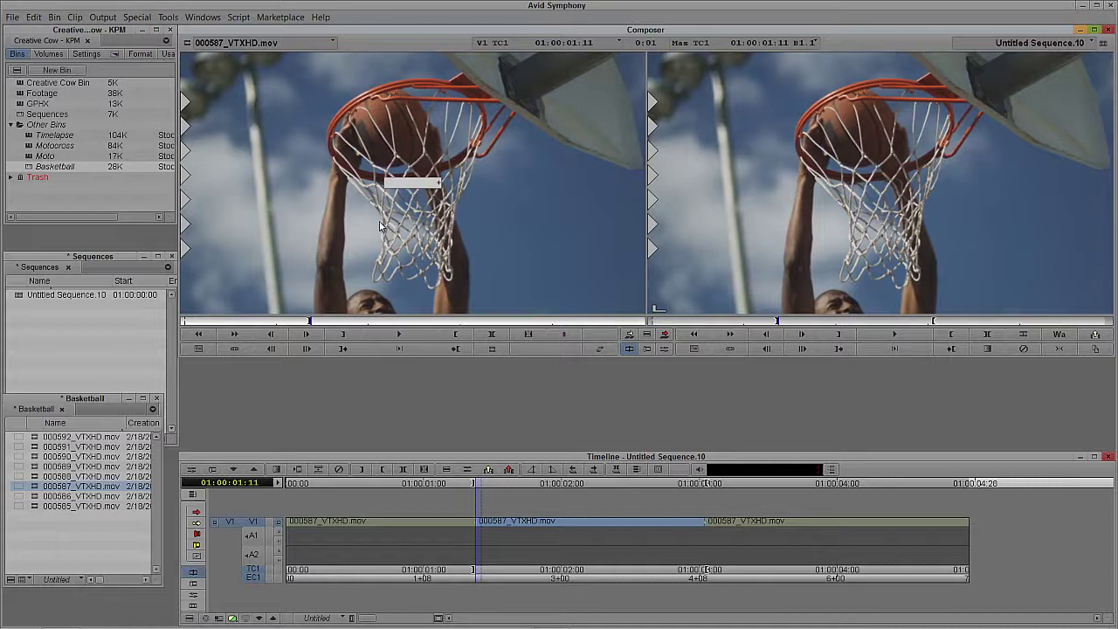
{"action": "type", "text": "19"}
{"action": "key", "text": "Return"}
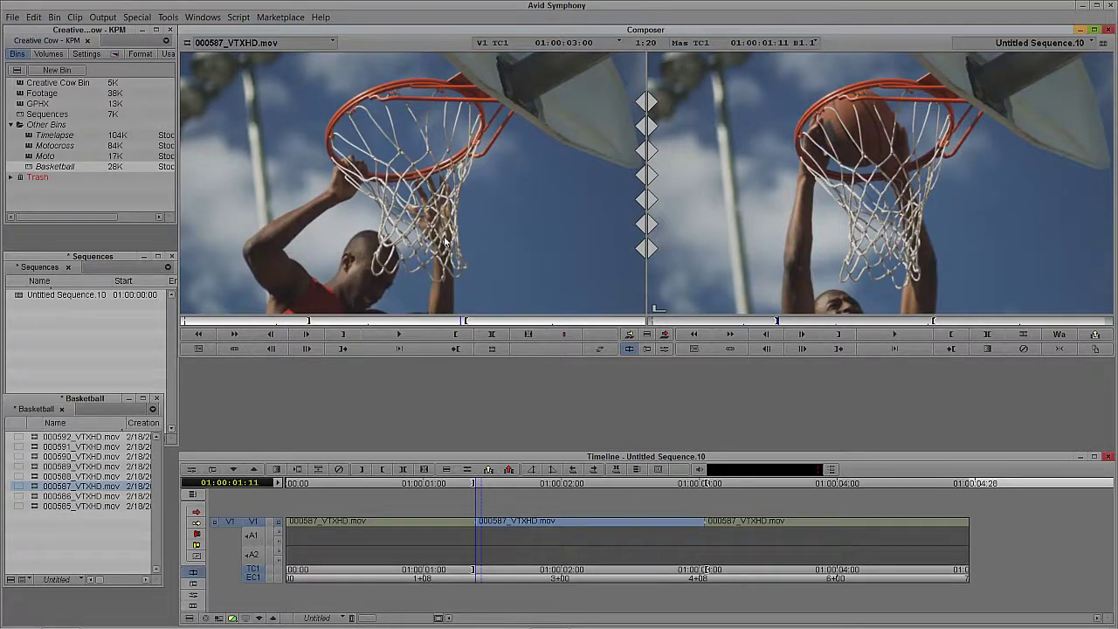
Create a motion effect clip from the marked source range at 50% speed and store it in the Sequences bin
{"action": "left_click", "coordinate": [598, 351]}
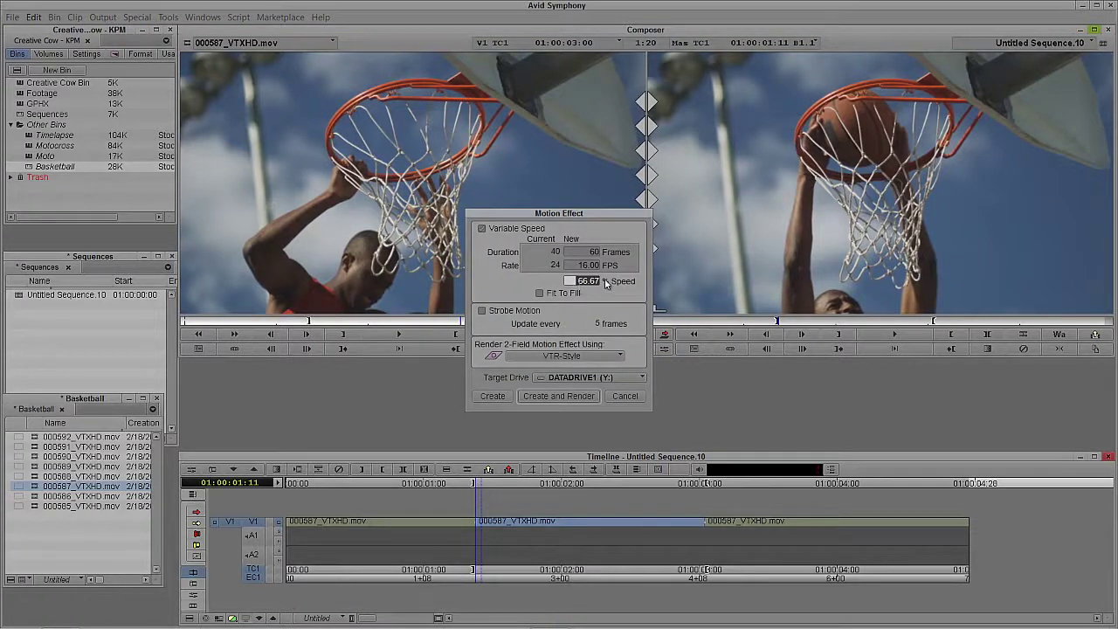
{"action": "type", "text": "50"}
{"action": "left_click", "coordinate": [491, 396]}
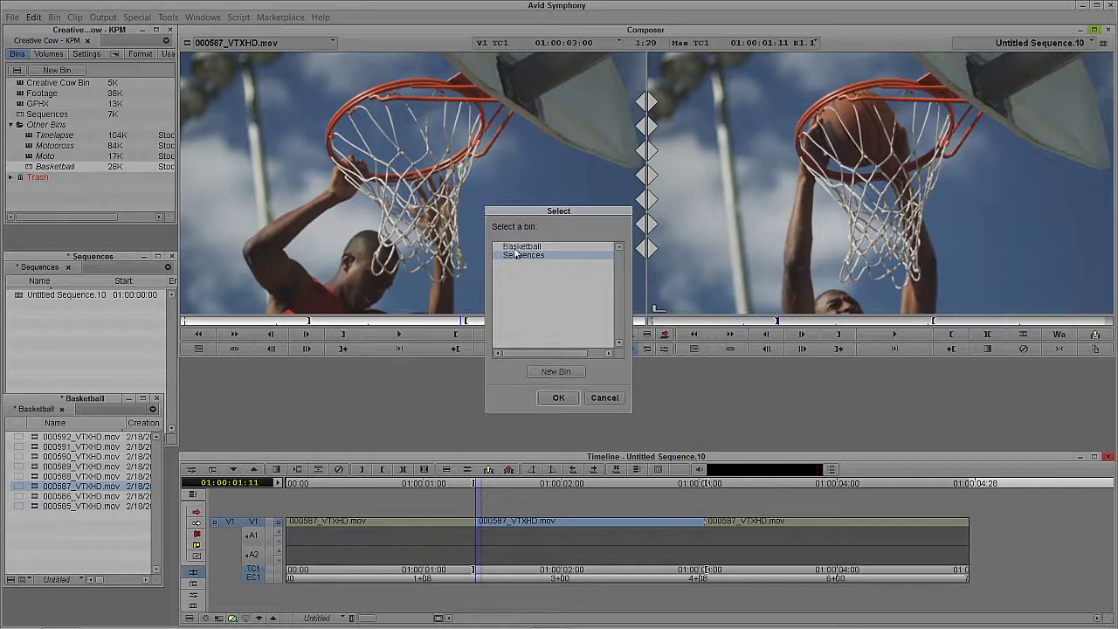
{"action": "left_click", "coordinate": [559, 398]}
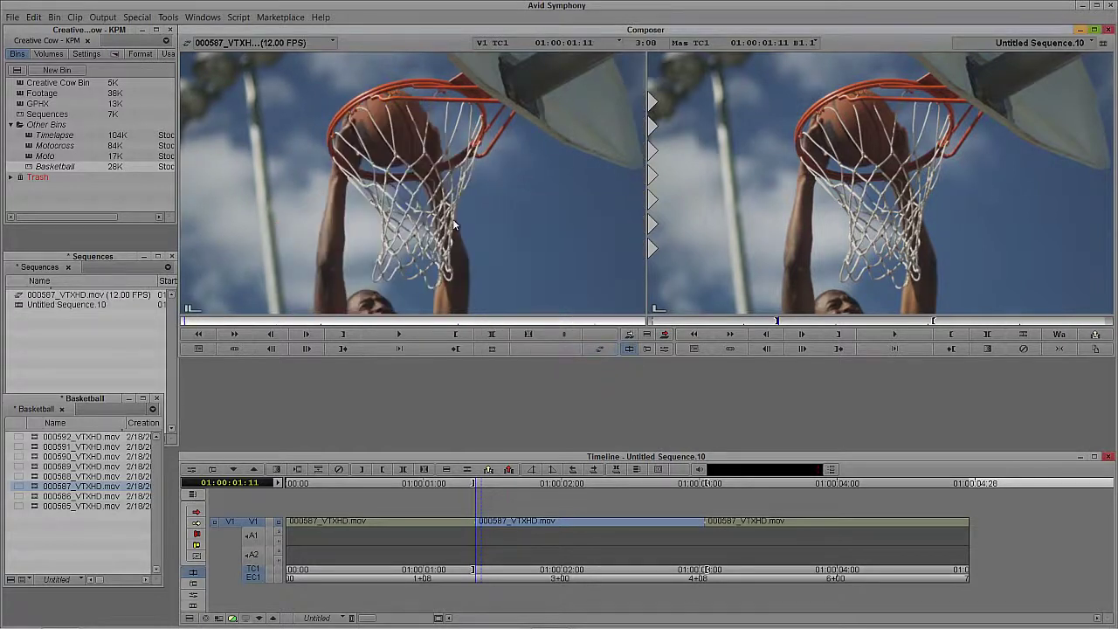
Replace the marked middle segment of the sequence with the slow-motion clip and play through the edited result
{"action": "left_click", "coordinate": [765, 212]}
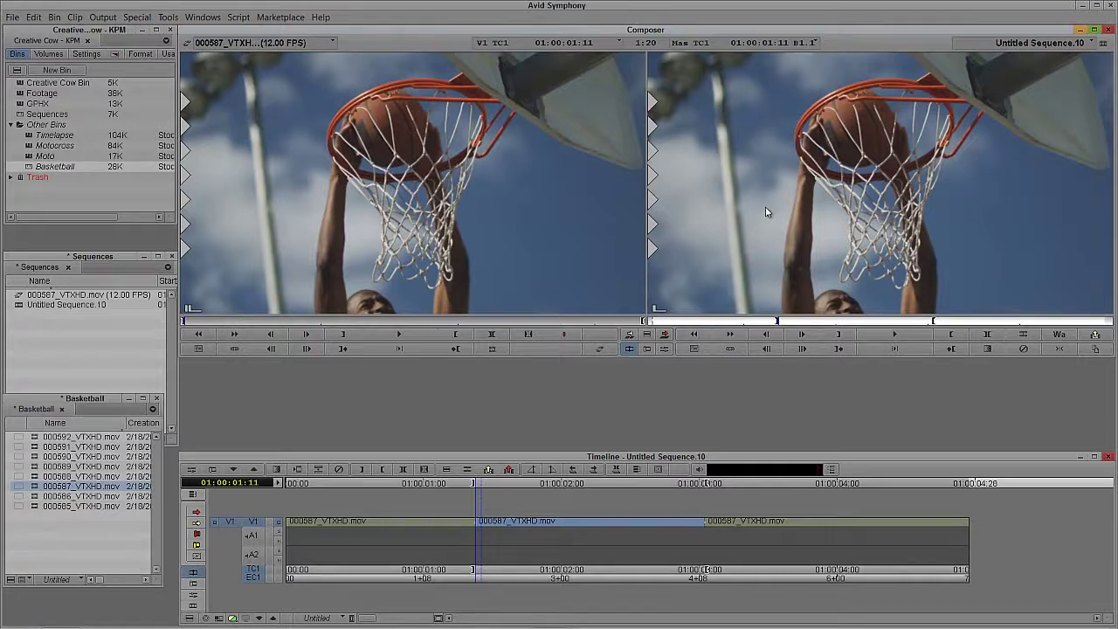
{"action": "key", "text": "x"}
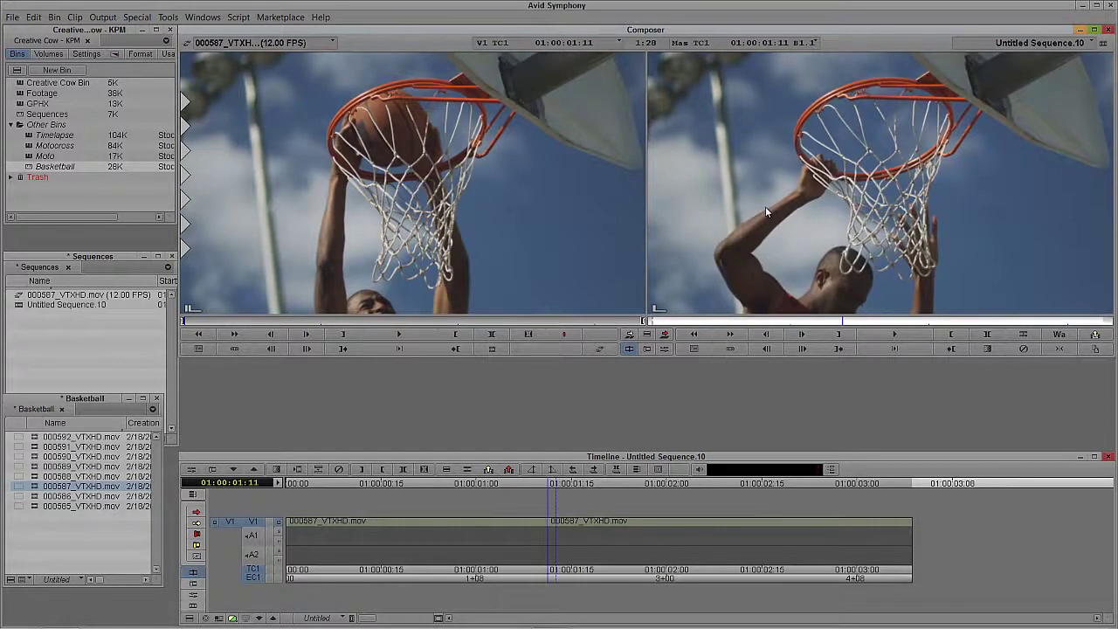
{"action": "key", "text": "v"}
{"action": "left_click_drag", "start_coordinate": [423, 525], "coordinate": [220, 522]}
{"action": "key", "text": "space"}
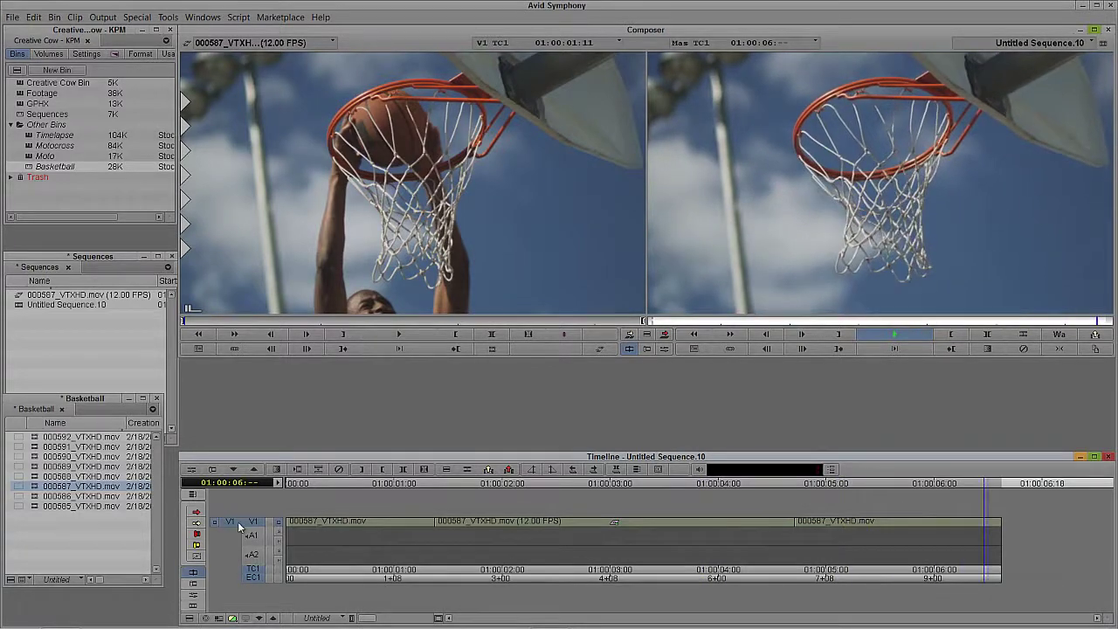
{"action": "left_click", "coordinate": [669, 524]}
{"action": "left_click_drag", "start_coordinate": [626, 525], "coordinate": [384, 559]}
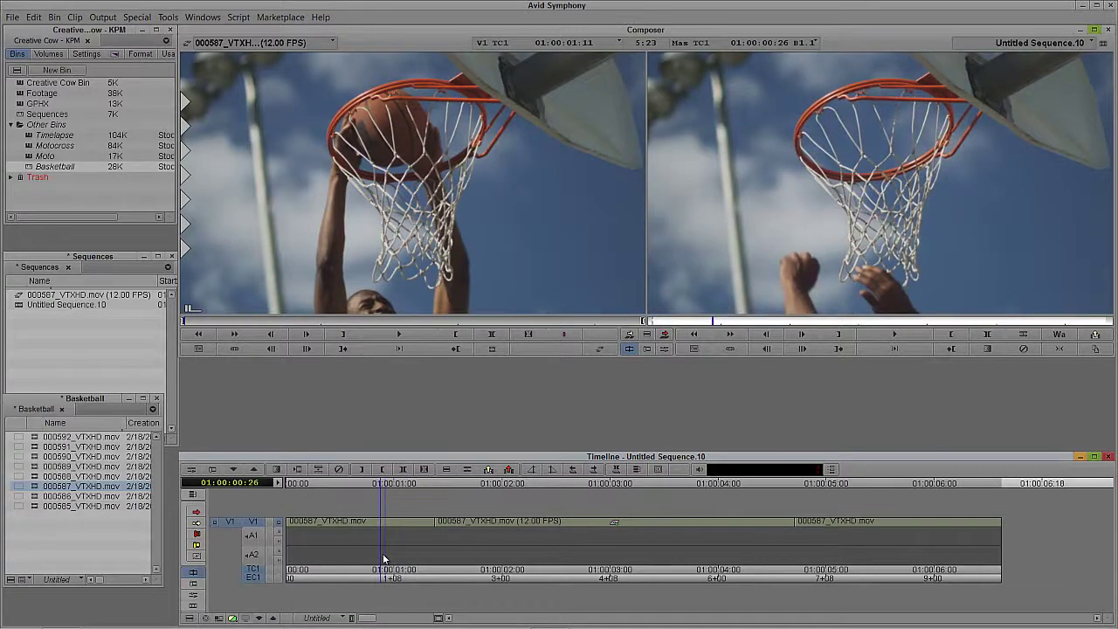
{"action": "left_click_drag", "start_coordinate": [382, 553], "coordinate": [558, 567]}
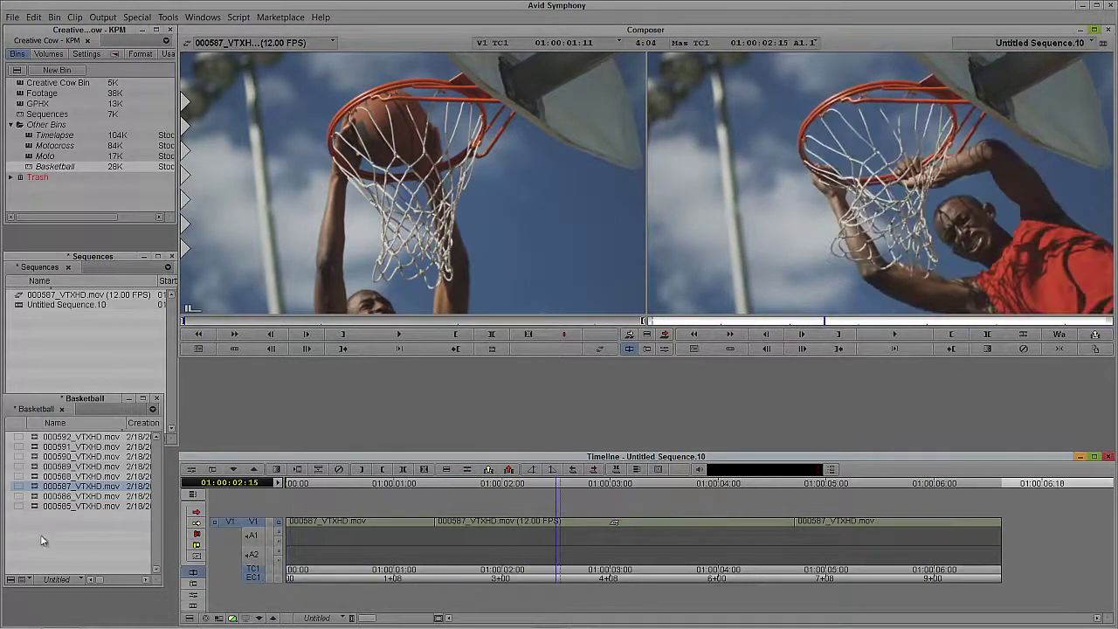
Examine other Basketball bin clips in the source monitor, including 000585, 000586 and 000592, finishing by scrubbing through 000591_VTXHD.mov
{"action": "double_click", "coordinate": [140, 466]}
{"action": "left_click_drag", "start_coordinate": [300, 320], "coordinate": [412, 307]}
{"action": "double_click", "coordinate": [33, 507]}
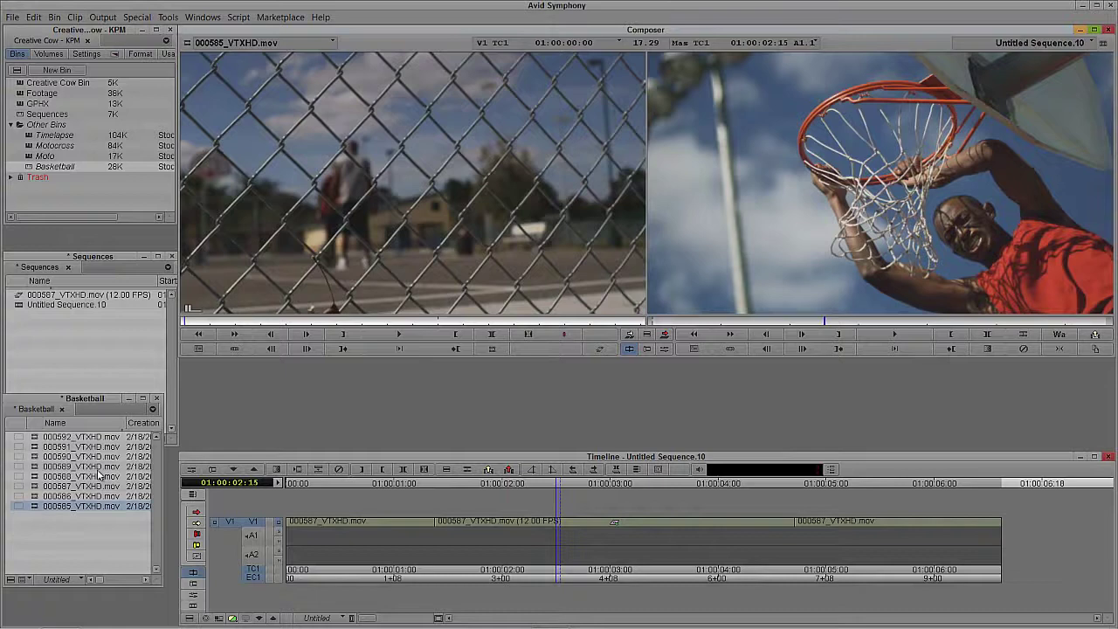
{"action": "left_click_drag", "start_coordinate": [272, 322], "coordinate": [404, 322]}
{"action": "double_click", "coordinate": [57, 495]}
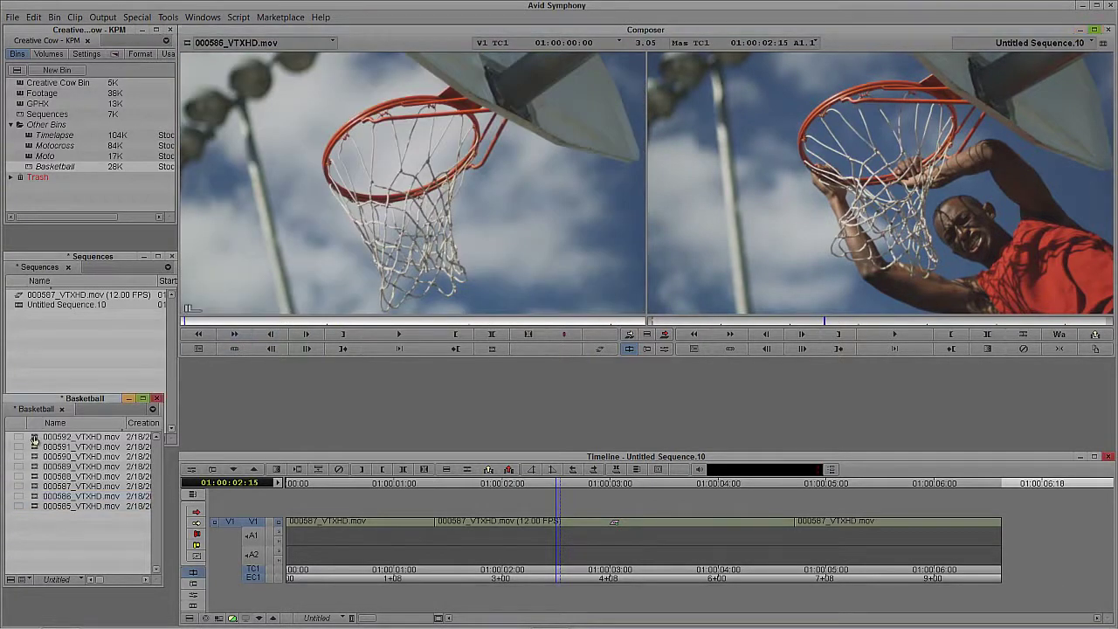
{"action": "double_click", "coordinate": [35, 437]}
{"action": "double_click", "coordinate": [35, 447]}
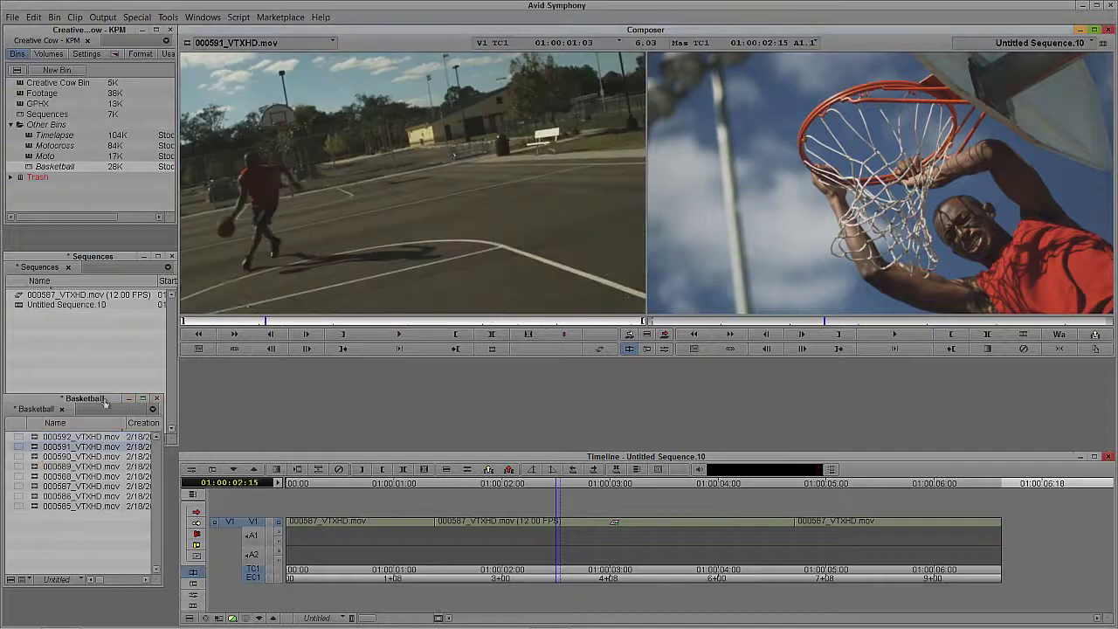
{"action": "left_click_drag", "start_coordinate": [272, 322], "coordinate": [522, 304]}
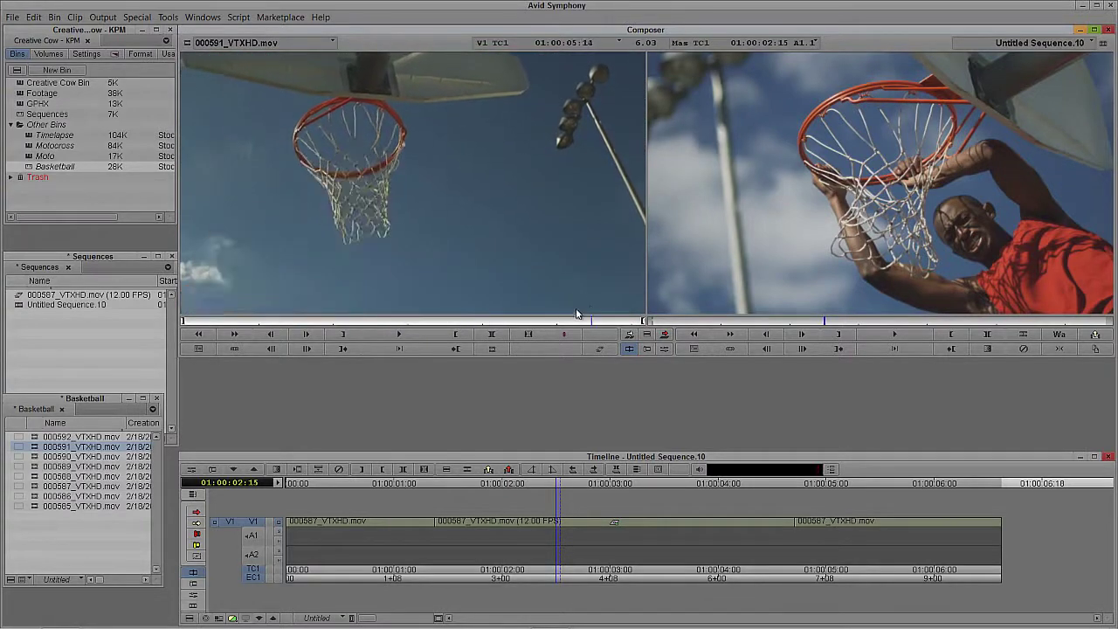
Clear the sequence from the record monitor and delete both the sequence and the motion effect clip from the Sequences bin
{"action": "left_click", "coordinate": [1020, 44]}
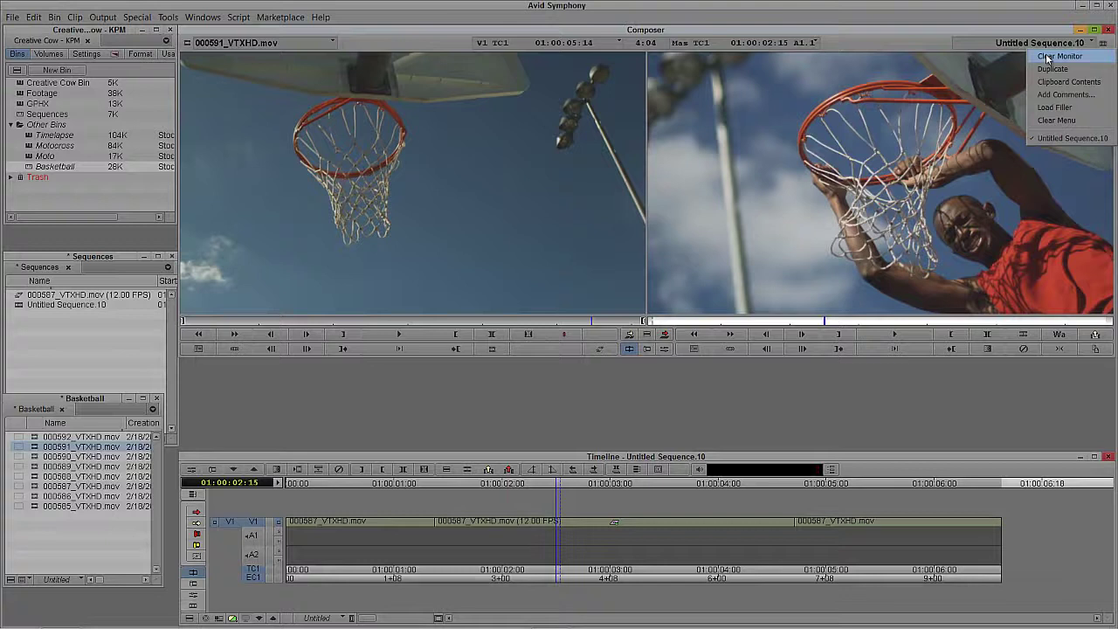
{"action": "left_click", "coordinate": [1046, 55]}
{"action": "left_click", "coordinate": [70, 342]}
{"action": "key", "text": "ctrl+a"}
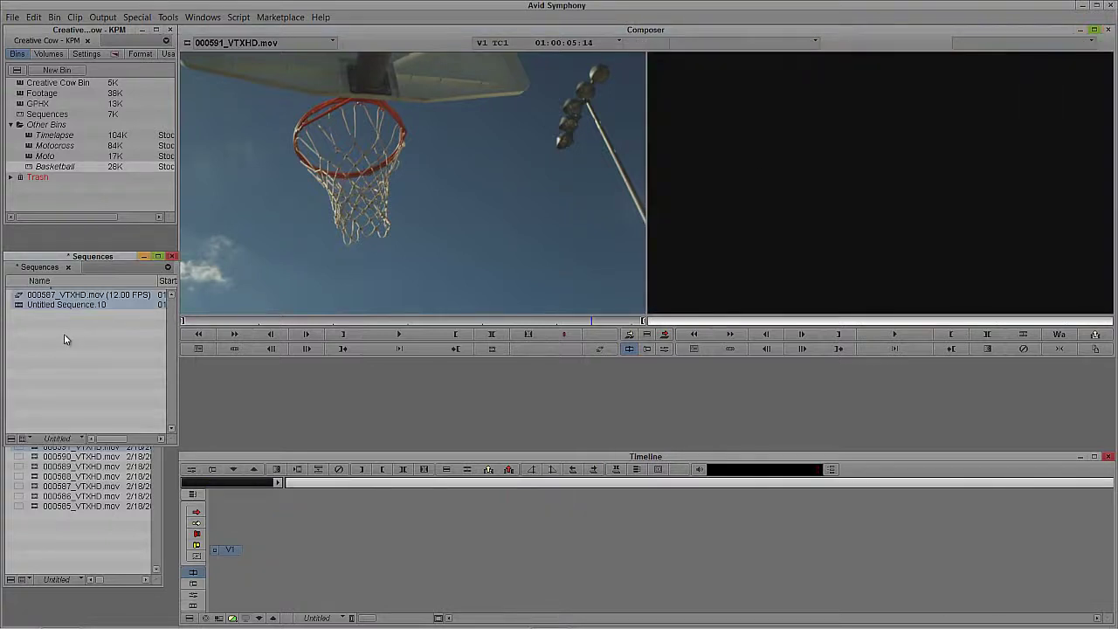
{"action": "key", "text": "Delete"}
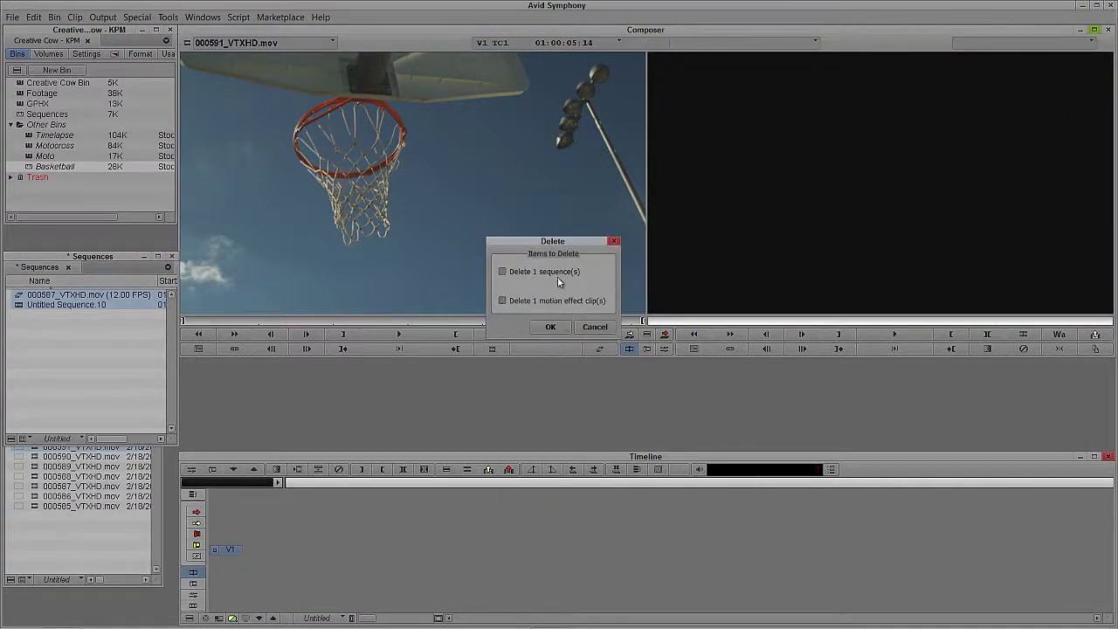
{"action": "left_click", "coordinate": [551, 329]}
Preview 000591_VTXHD.mov and overwrite the whole clip into a new sequence stored in the Sequences bin
{"action": "left_click", "coordinate": [50, 554]}
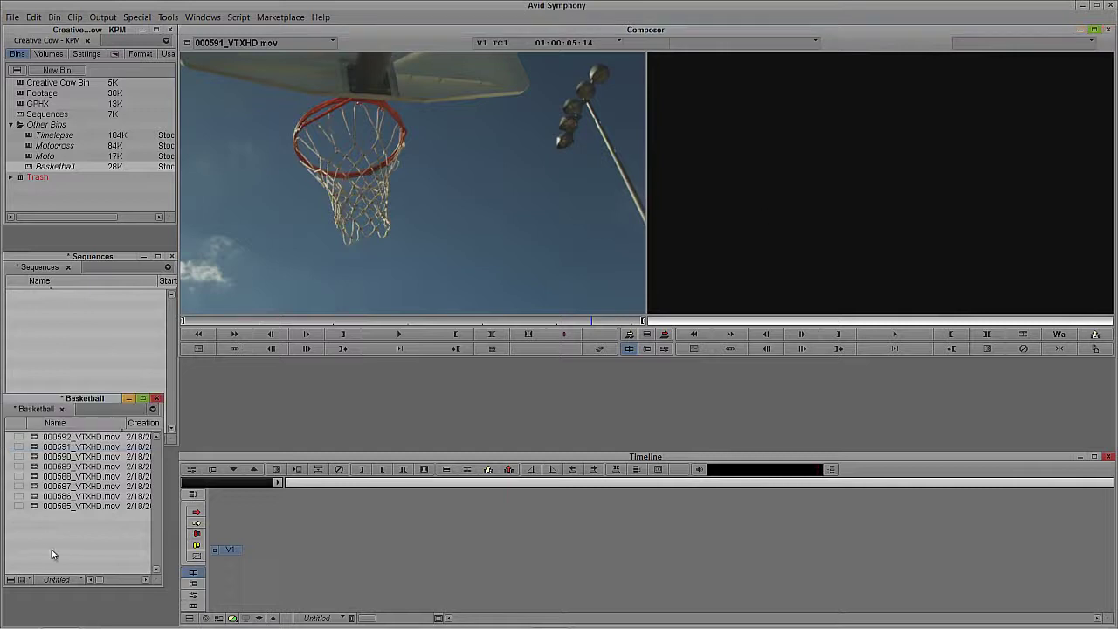
{"action": "left_click", "coordinate": [339, 321]}
{"action": "key", "text": "space"}
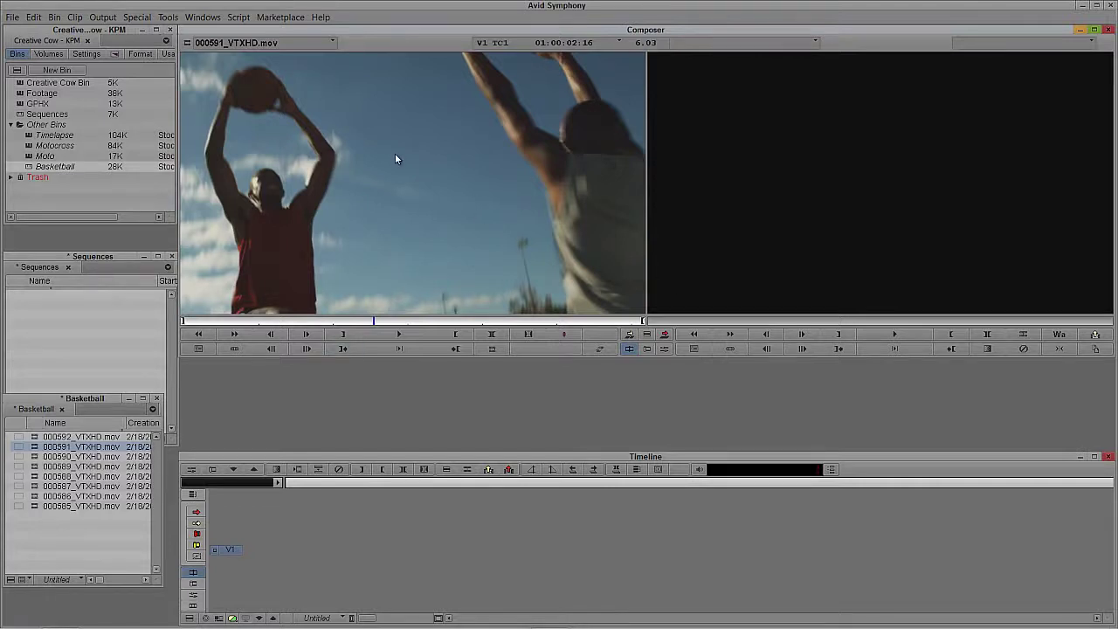
{"action": "key", "text": "b"}
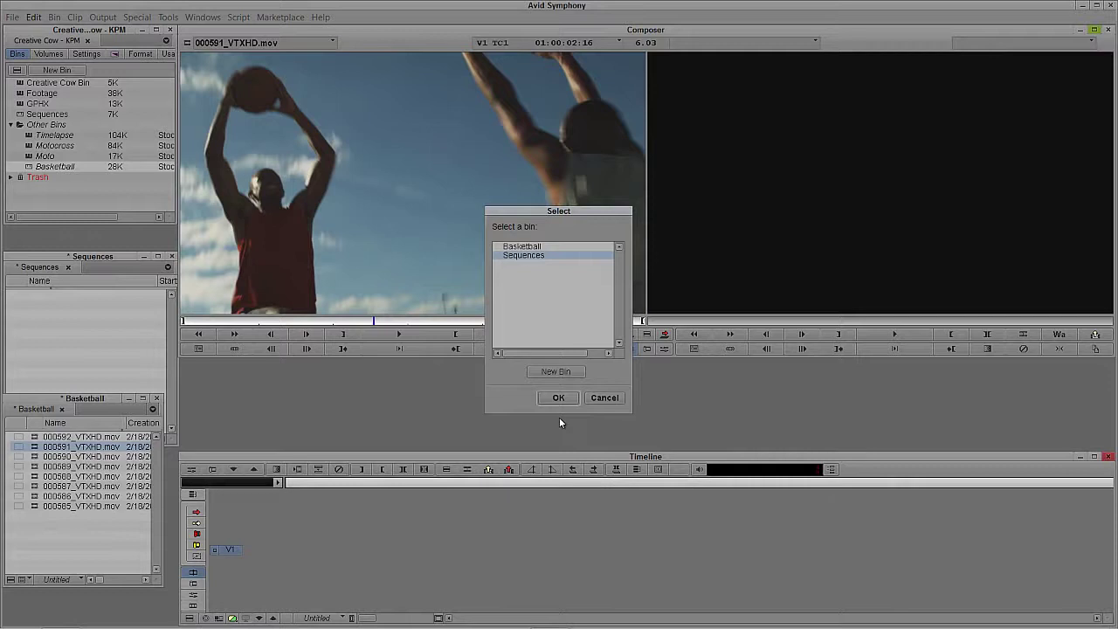
{"action": "left_click", "coordinate": [556, 399]}
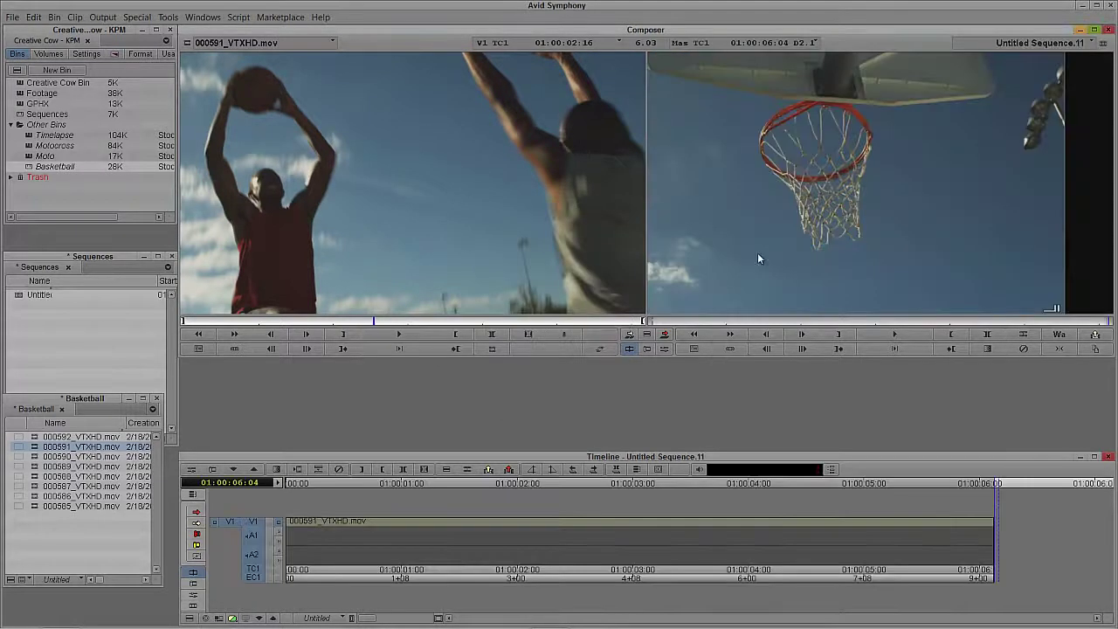
{"action": "left_click", "coordinate": [507, 535]}
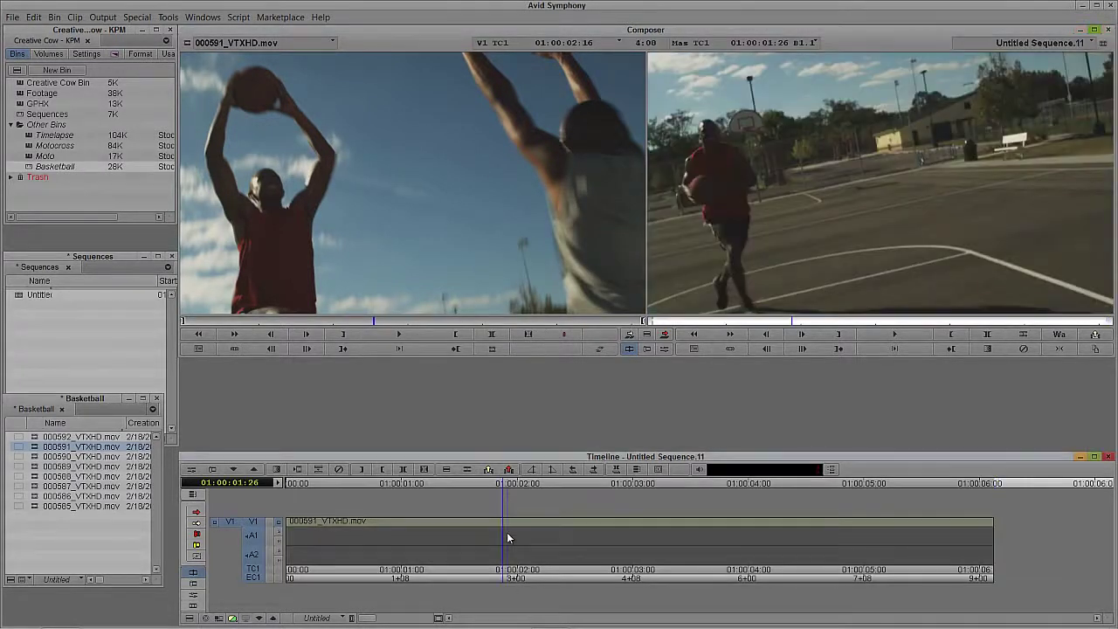
{"action": "left_click", "coordinate": [597, 350]}
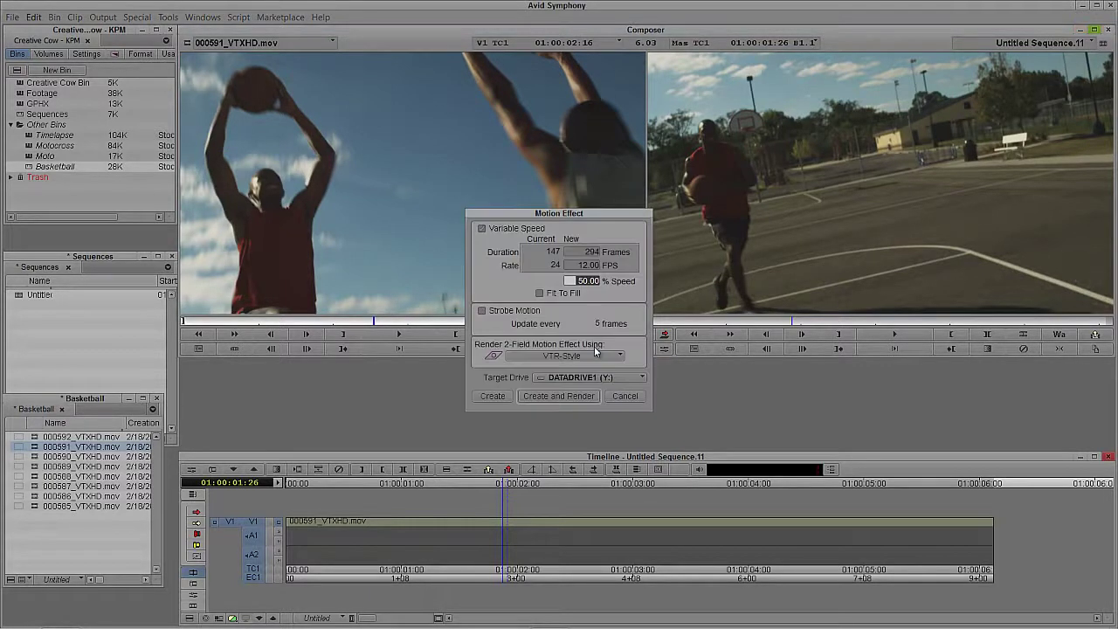
{"action": "left_click", "coordinate": [611, 396]}
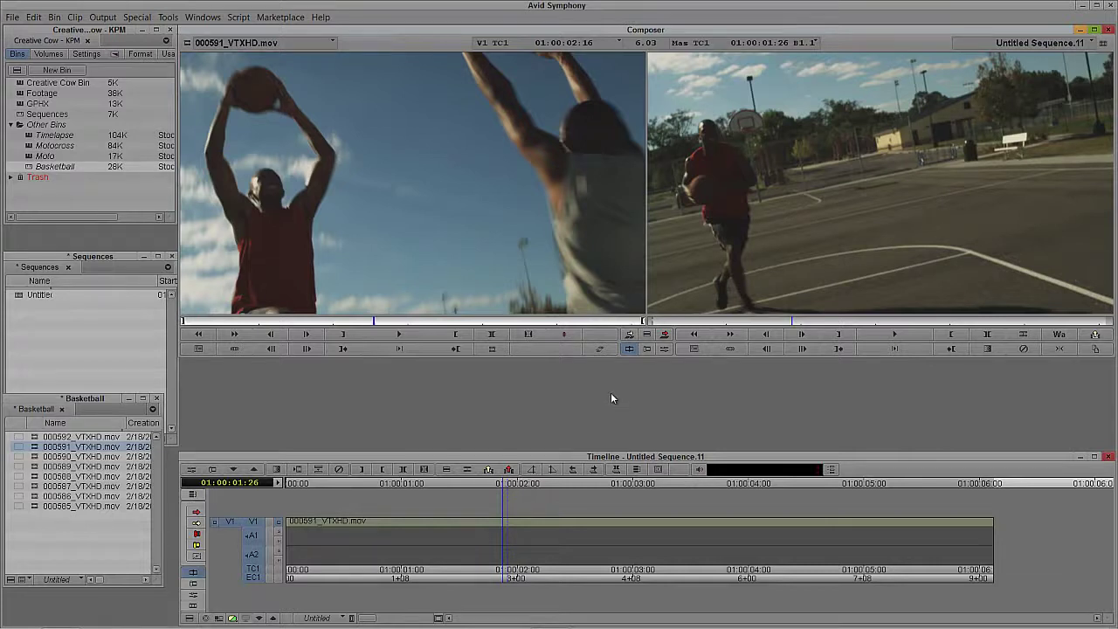
Apply the Timewarp effect from the Timewarp category to the 000591_VTXHD.mov clip on V1 in the sequence
{"action": "key", "text": "ctrl+8"}
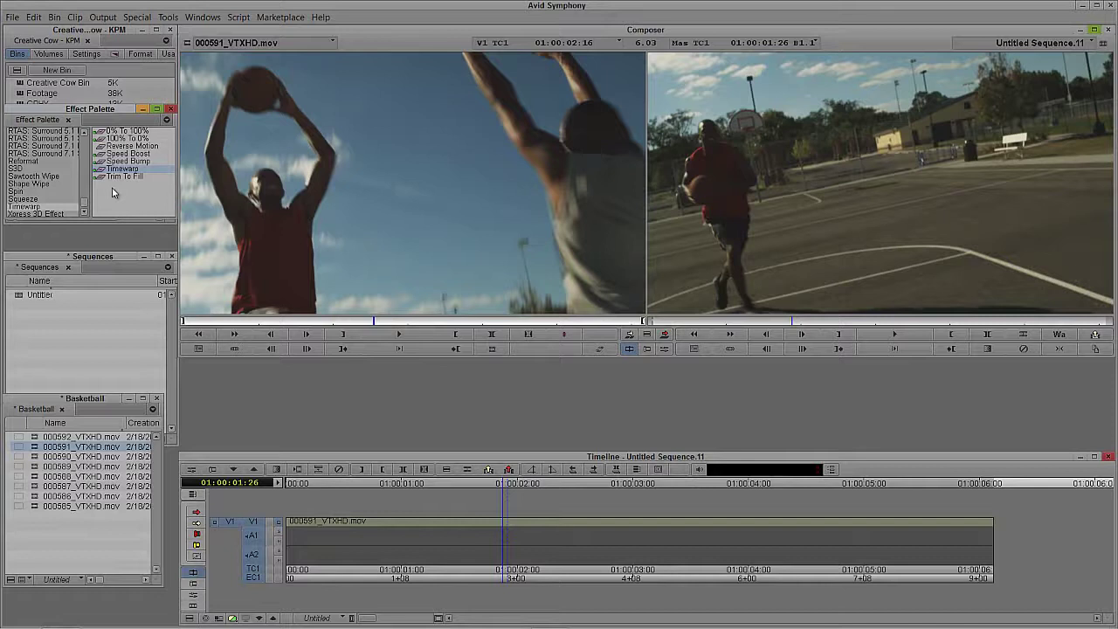
{"action": "mouse_move", "coordinate": [85, 207]}
{"action": "left_mouse_down"}
{"action": "mouse_move", "coordinate": [85, 139]}
{"action": "mouse_move", "coordinate": [87, 218]}
{"action": "left_mouse_up"}
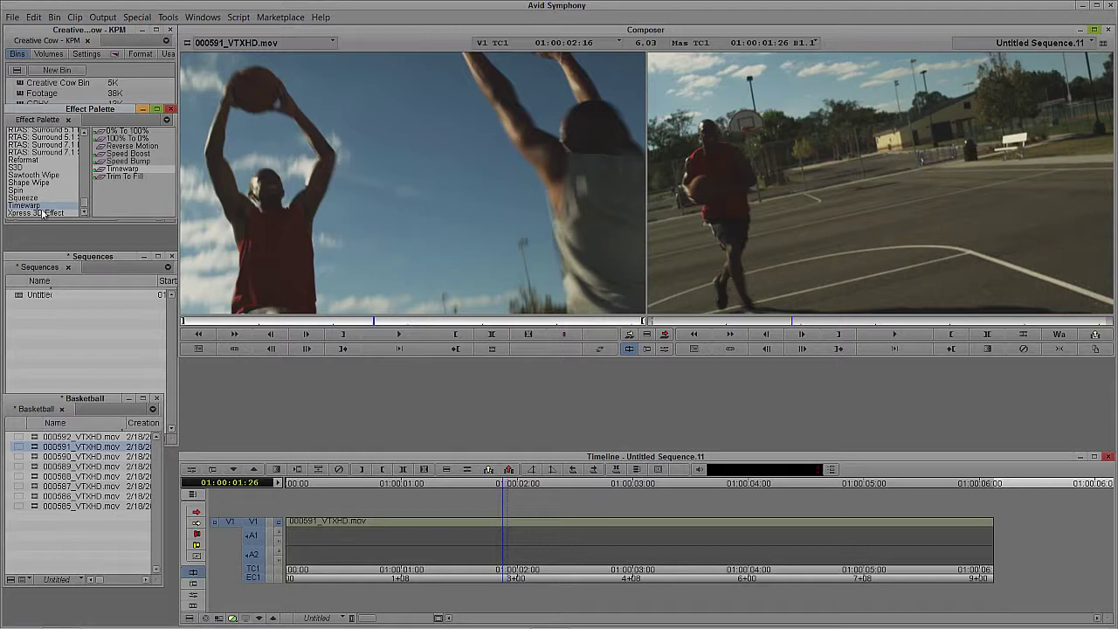
{"action": "left_click", "coordinate": [102, 170]}
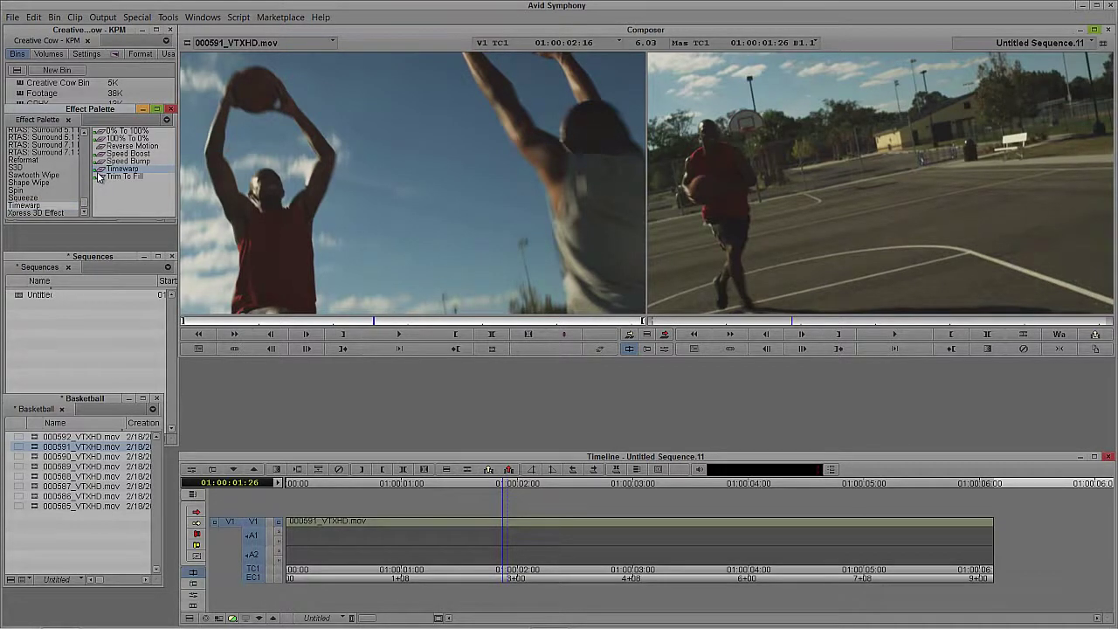
{"action": "left_click_drag", "start_coordinate": [427, 492], "coordinate": [482, 520]}
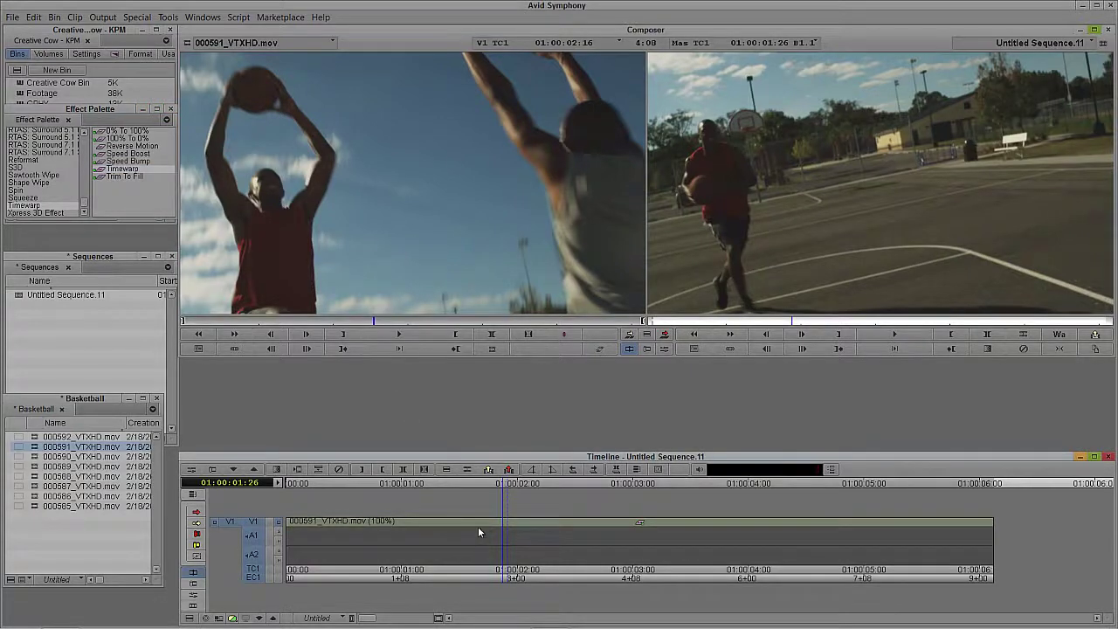
Open the Motion Effect Editor for the Timewarp clip, hide its Speed graph and move the editor clear of the Effect Palette
{"action": "left_click", "coordinate": [335, 541]}
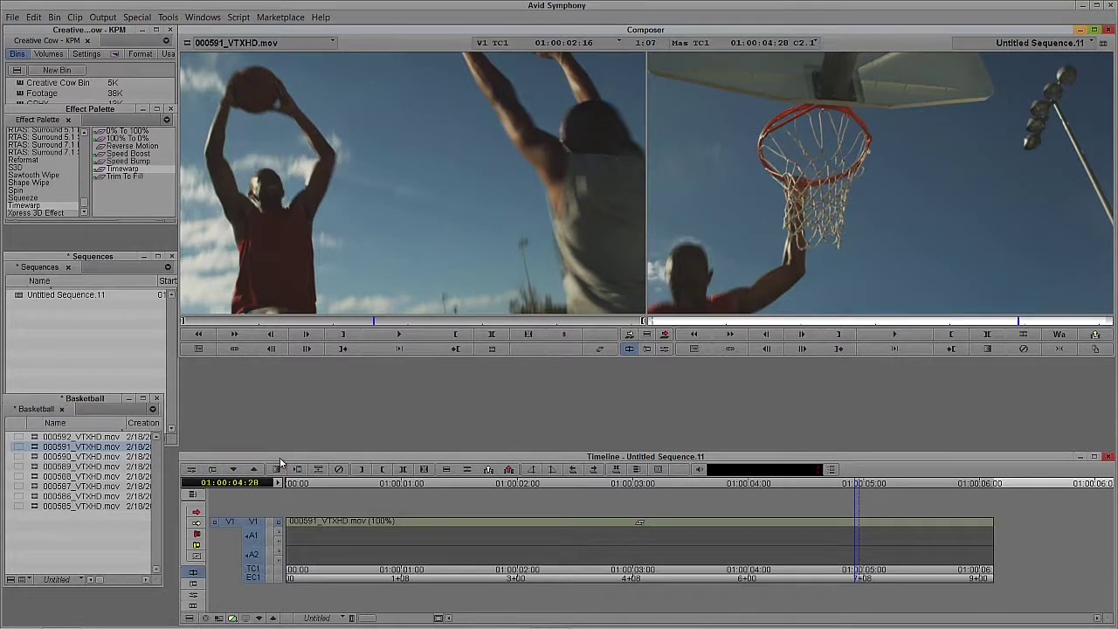
{"action": "left_click", "coordinate": [194, 471]}
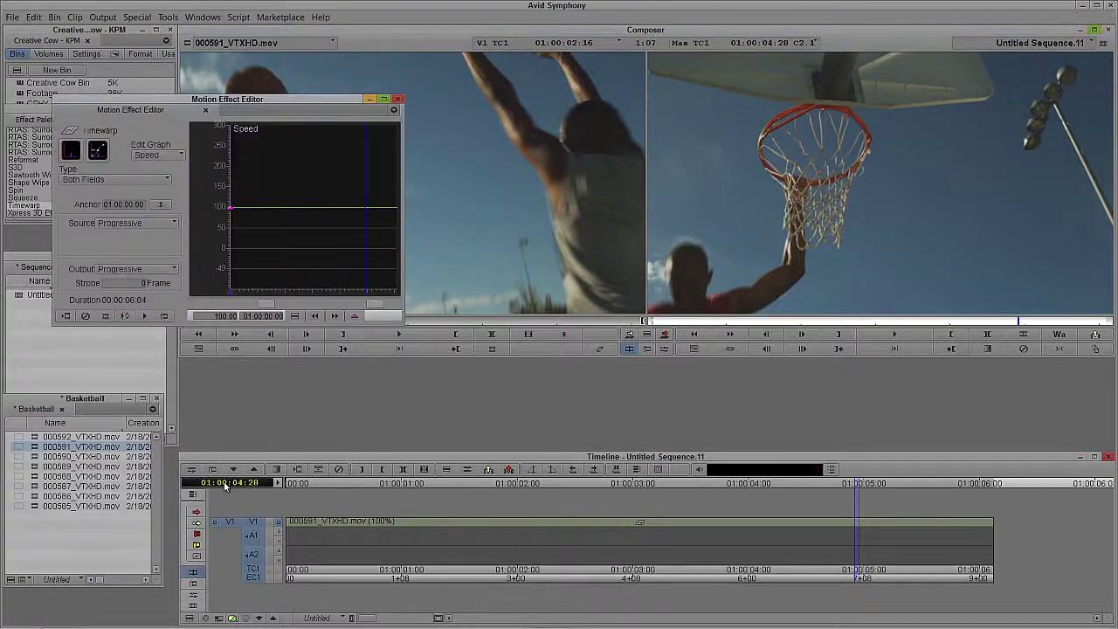
{"action": "left_click", "coordinate": [71, 150]}
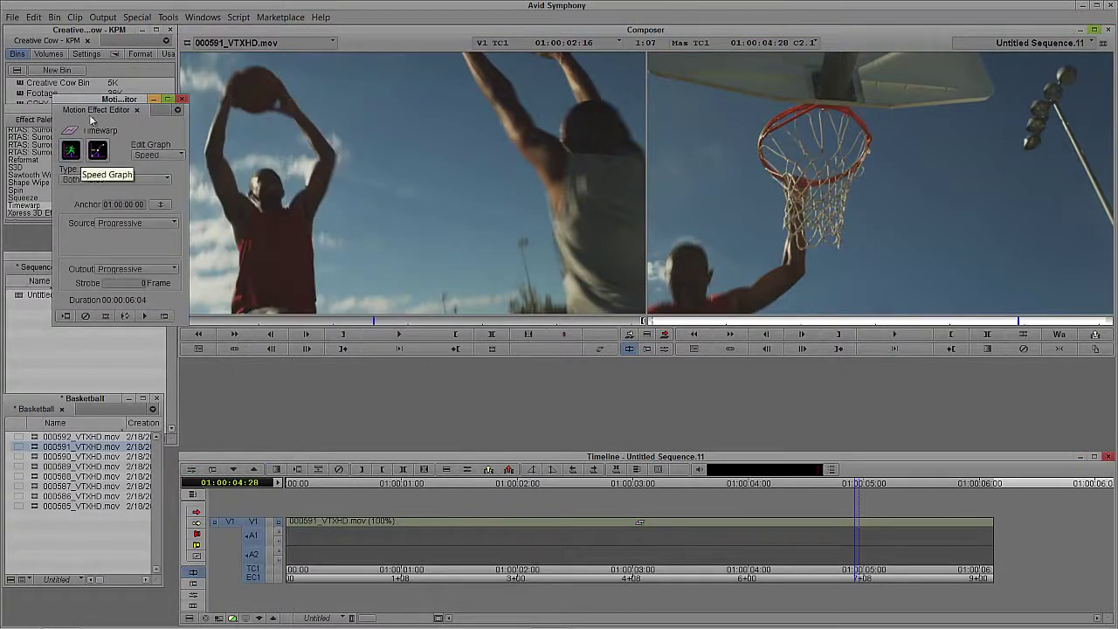
{"action": "left_click_drag", "start_coordinate": [96, 100], "coordinate": [205, 96]}
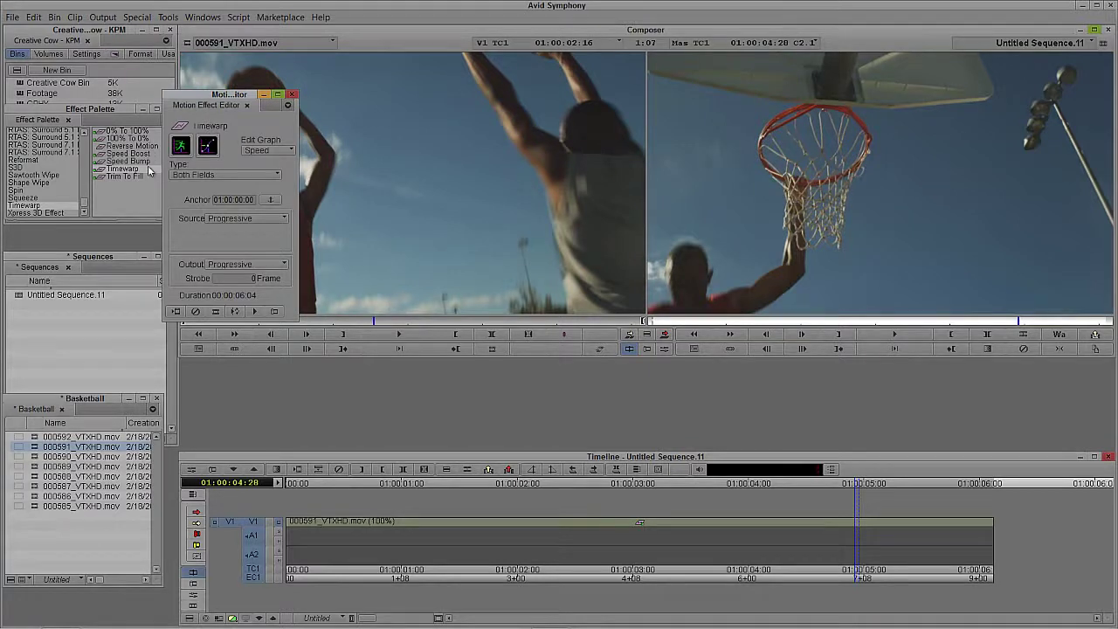
Set the Timewarp effect's render type to Blended VTR
{"action": "left_click", "coordinate": [266, 152]}
{"action": "left_click", "coordinate": [264, 163]}
{"action": "left_click", "coordinate": [226, 175]}
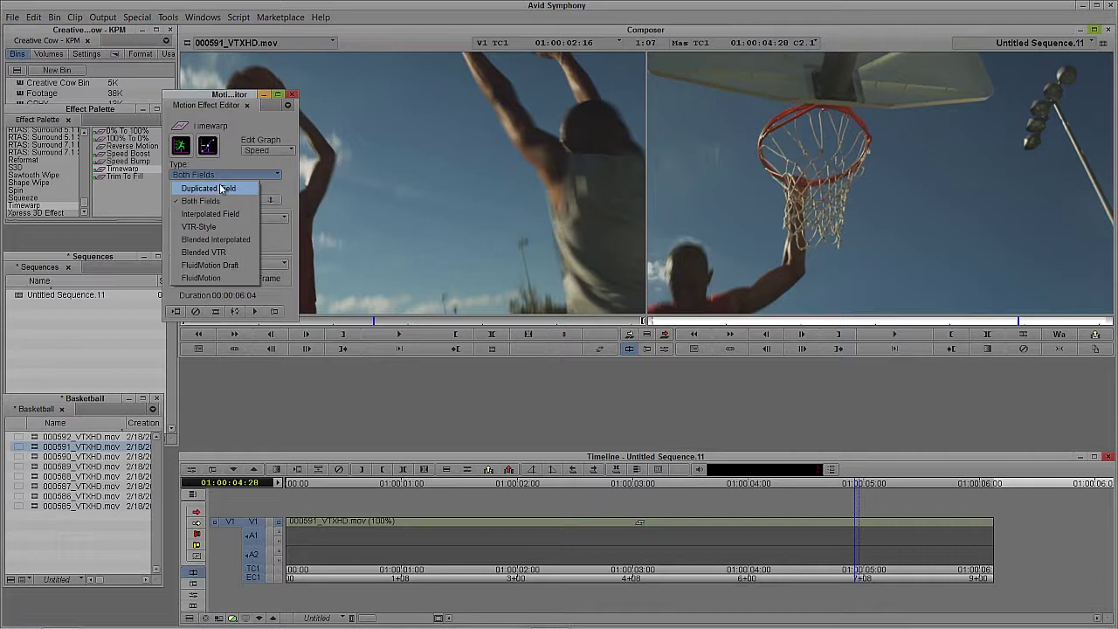
{"action": "left_click", "coordinate": [229, 252]}
Play the Timewarp clip from the start of the sequence in the record monitor
{"action": "left_click", "coordinate": [408, 539]}
{"action": "key", "text": "Home"}
{"action": "key", "text": "space"}
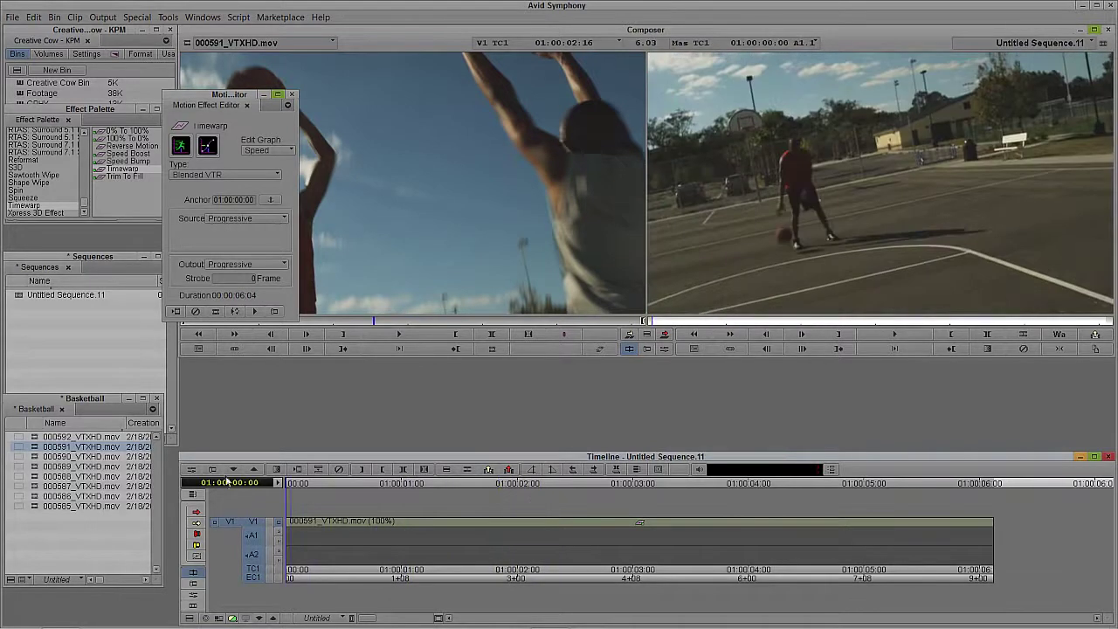
{"action": "left_click", "coordinate": [887, 340]}
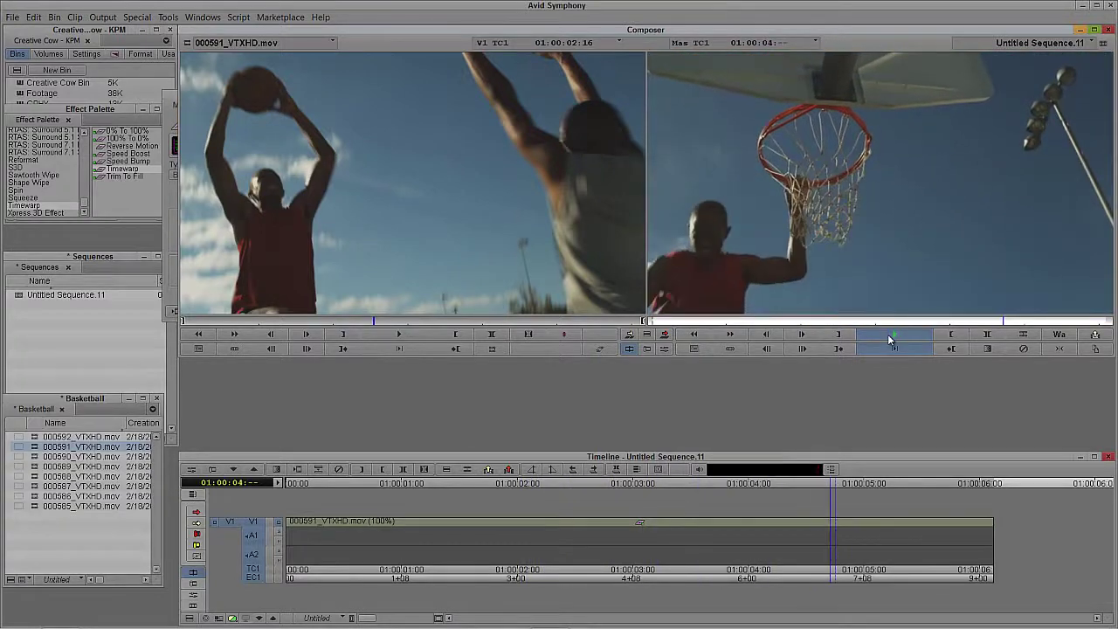
{"action": "left_click", "coordinate": [888, 334]}
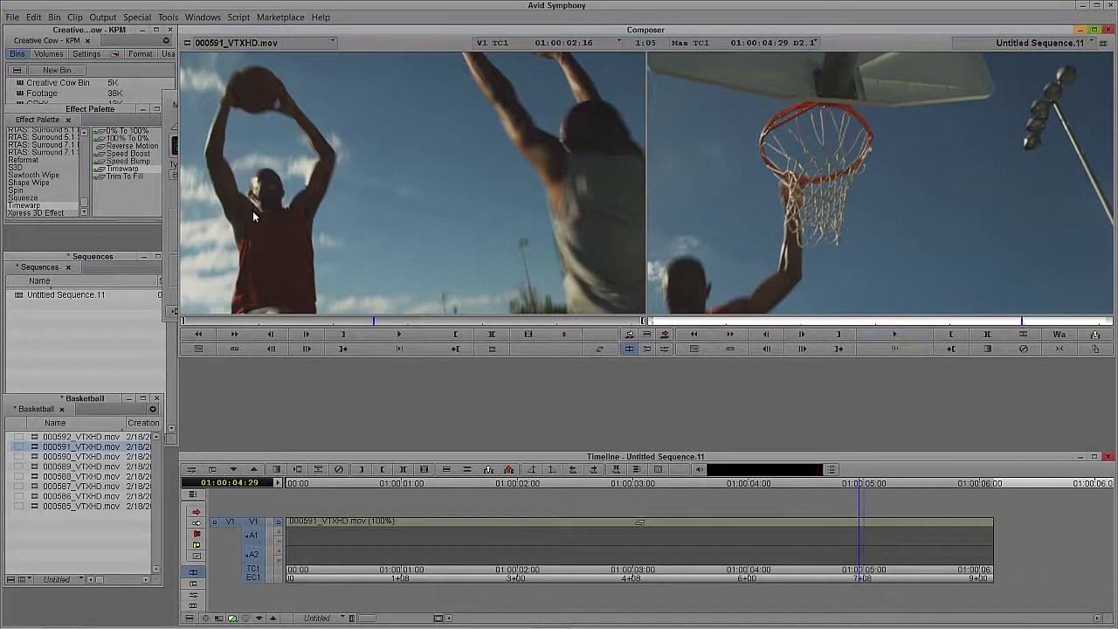
Bring the Motion Effect Editor back into view, reposition it and show only its Speed graph, with the Position graph hidden
{"action": "left_click", "coordinate": [172, 193]}
{"action": "left_click_drag", "start_coordinate": [211, 108], "coordinate": [58, 175]}
{"action": "left_click", "coordinate": [29, 210]}
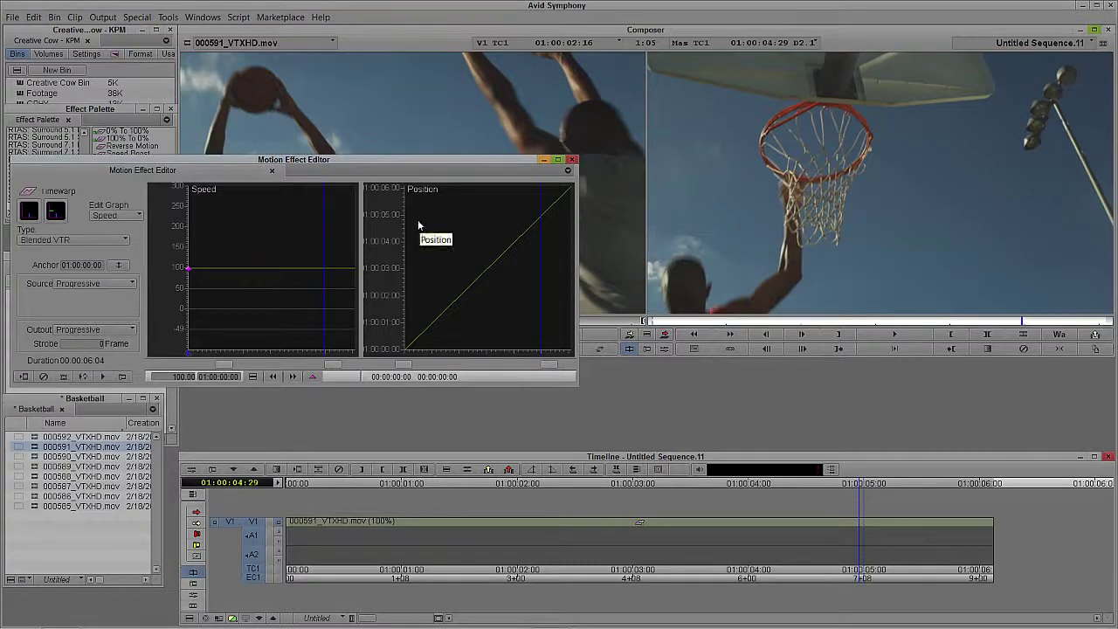
{"action": "left_click", "coordinate": [56, 213]}
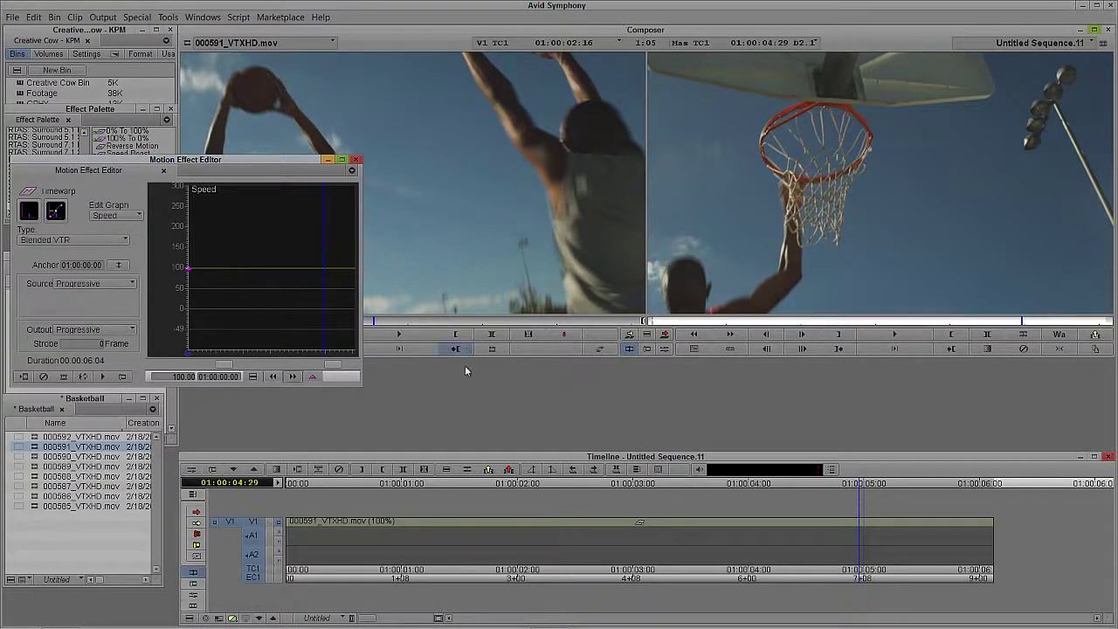
Add speed keyframes at 01:00:01:28 and 01:00:02:20, lowering the second one to 50%
{"action": "mouse_move", "coordinate": [467, 534]}
{"action": "left_mouse_down"}
{"action": "mouse_move", "coordinate": [812, 535]}
{"action": "mouse_move", "coordinate": [419, 521]}
{"action": "mouse_move", "coordinate": [569, 516]}
{"action": "mouse_move", "coordinate": [403, 519]}
{"action": "mouse_move", "coordinate": [588, 511]}
{"action": "mouse_move", "coordinate": [510, 521]}
{"action": "left_mouse_up"}
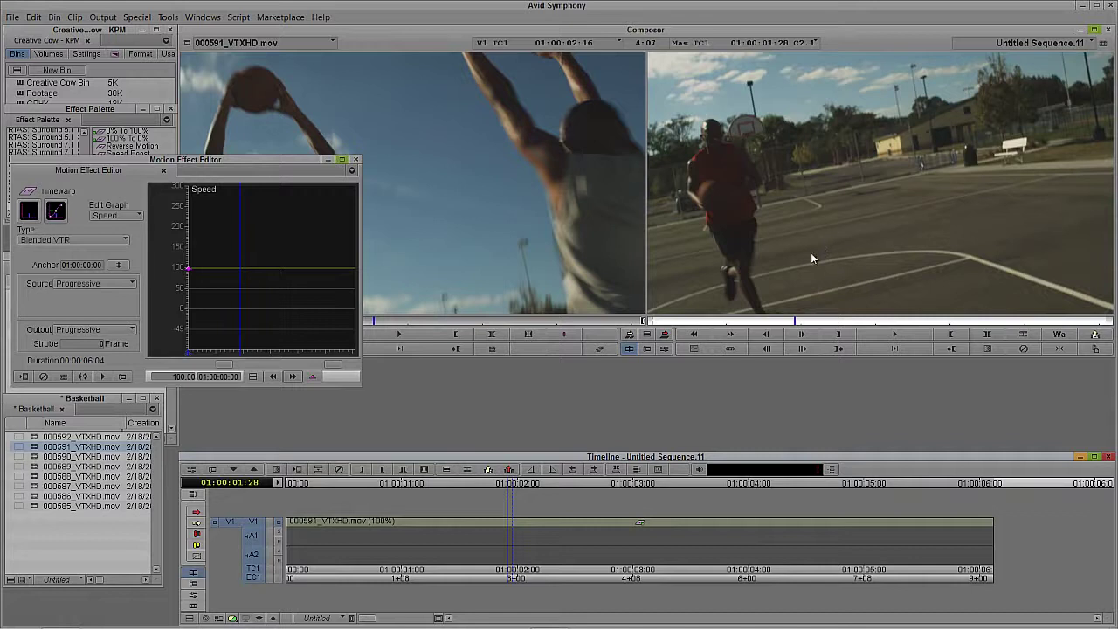
{"action": "left_click", "coordinate": [310, 379]}
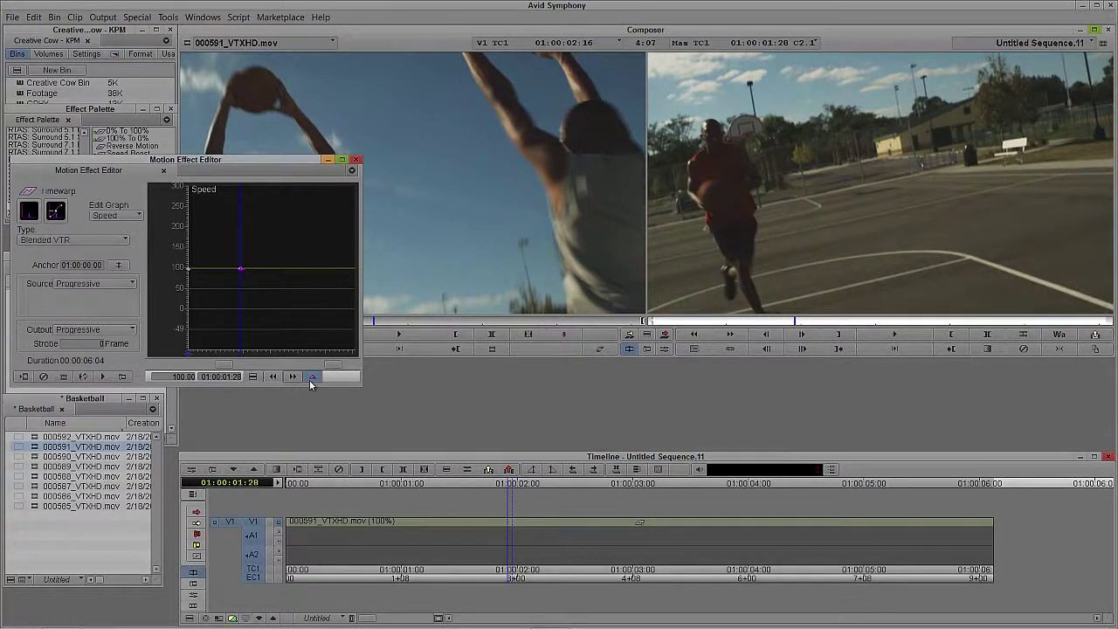
{"action": "left_click_drag", "start_coordinate": [244, 307], "coordinate": [260, 299]}
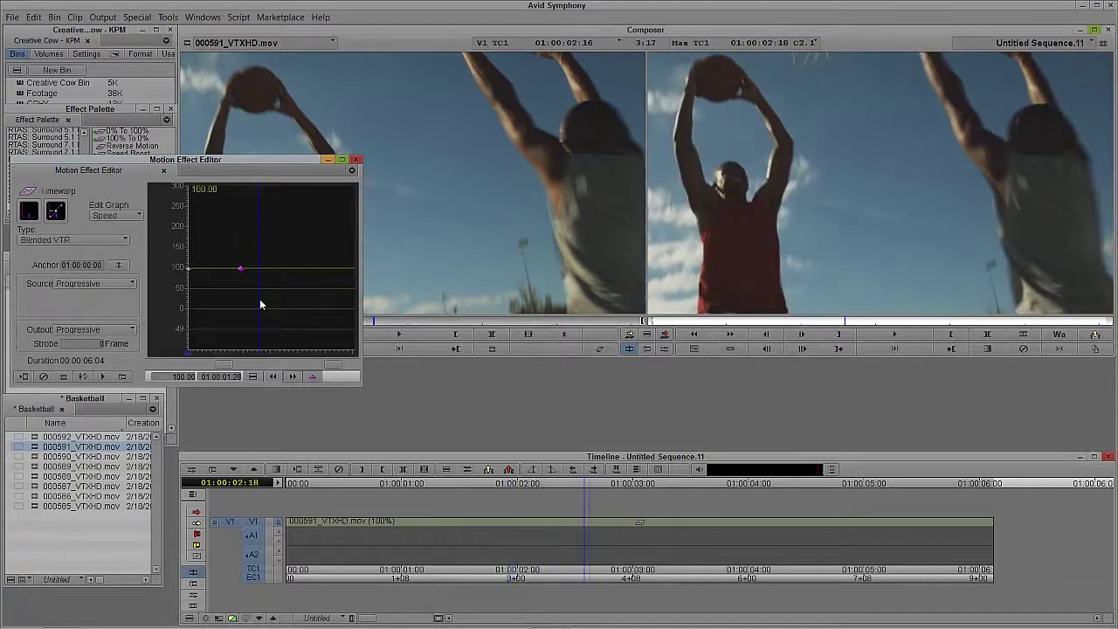
{"action": "left_click", "coordinate": [311, 376]}
{"action": "left_click_drag", "start_coordinate": [261, 270], "coordinate": [262, 291]}
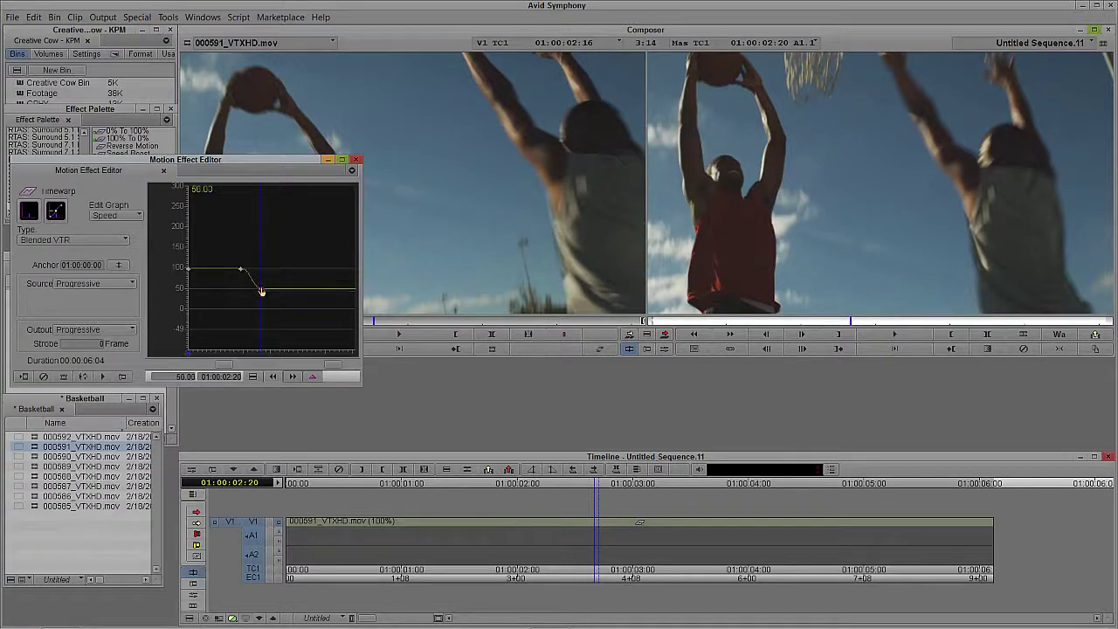
Add a speed keyframe at 01:00:05:00 and scrub on to 01:00:05:19
{"action": "mouse_move", "coordinate": [248, 331]}
{"action": "left_mouse_down"}
{"action": "mouse_move", "coordinate": [231, 324]}
{"action": "mouse_move", "coordinate": [250, 319]}
{"action": "left_mouse_up"}
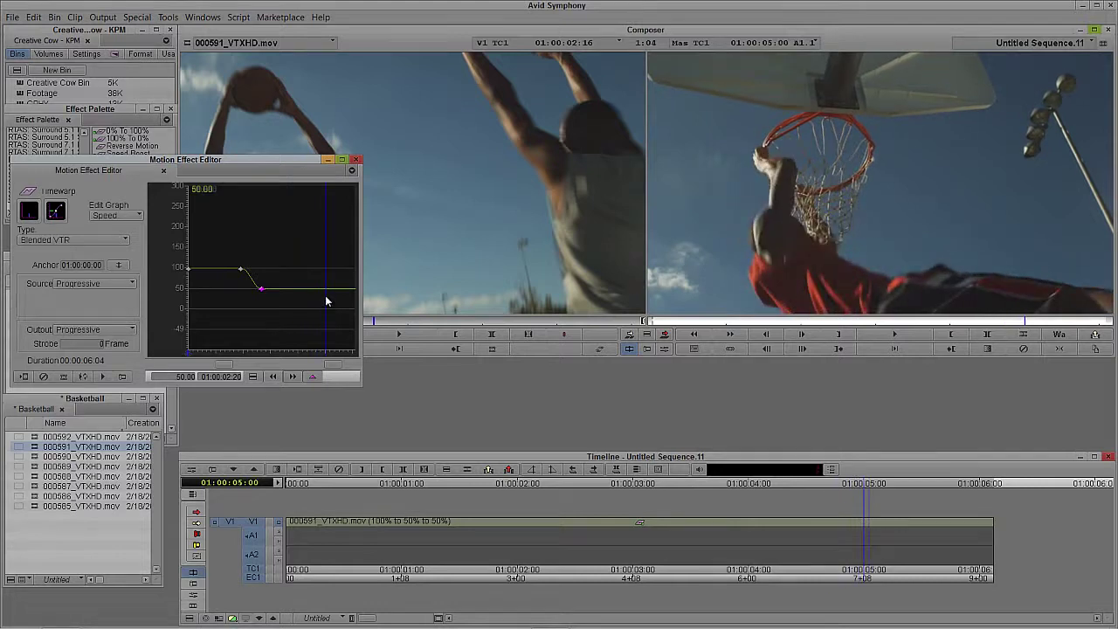
{"action": "left_click", "coordinate": [313, 377]}
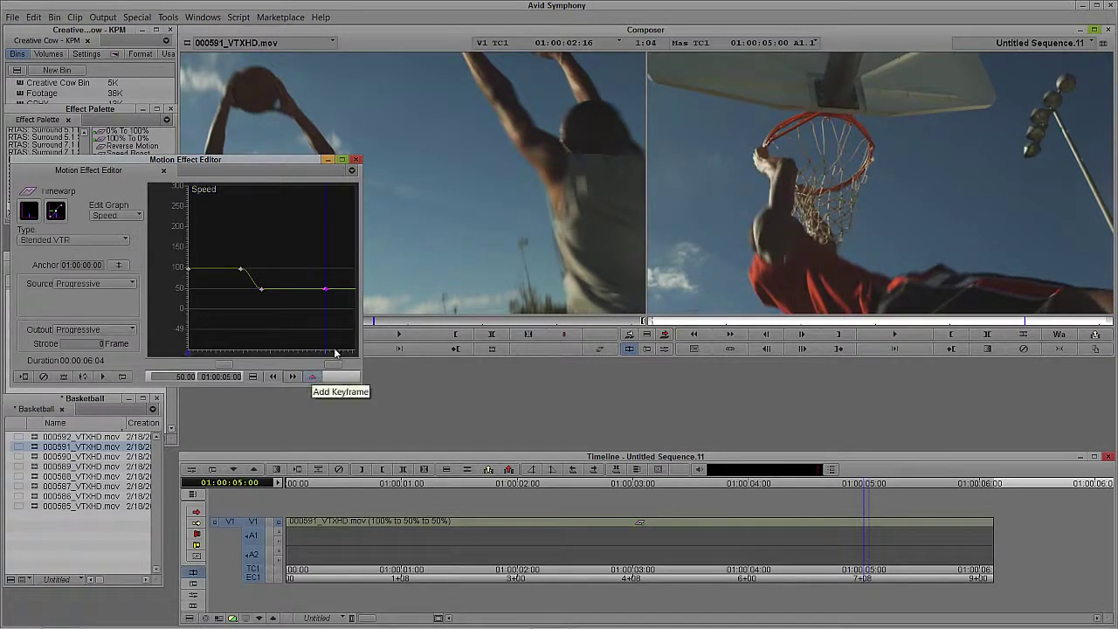
{"action": "left_click", "coordinate": [339, 318]}
{"action": "mouse_move", "coordinate": [343, 318]}
{"action": "left_mouse_down"}
{"action": "mouse_move", "coordinate": [354, 317]}
{"action": "mouse_move", "coordinate": [344, 319]}
{"action": "left_mouse_up"}
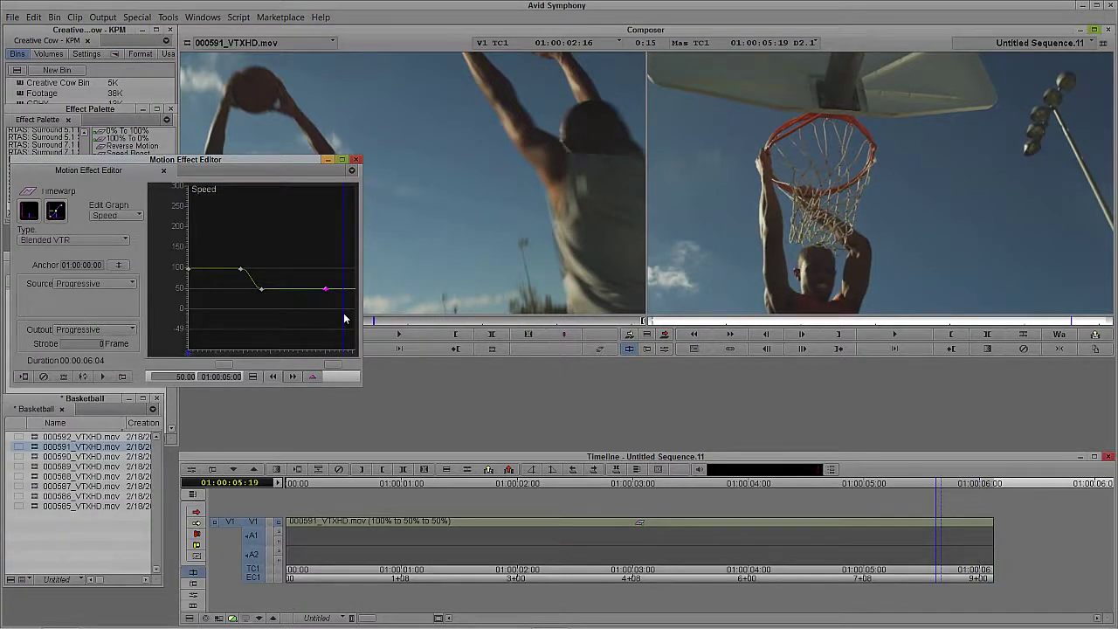
{"action": "key", "text": "super"}
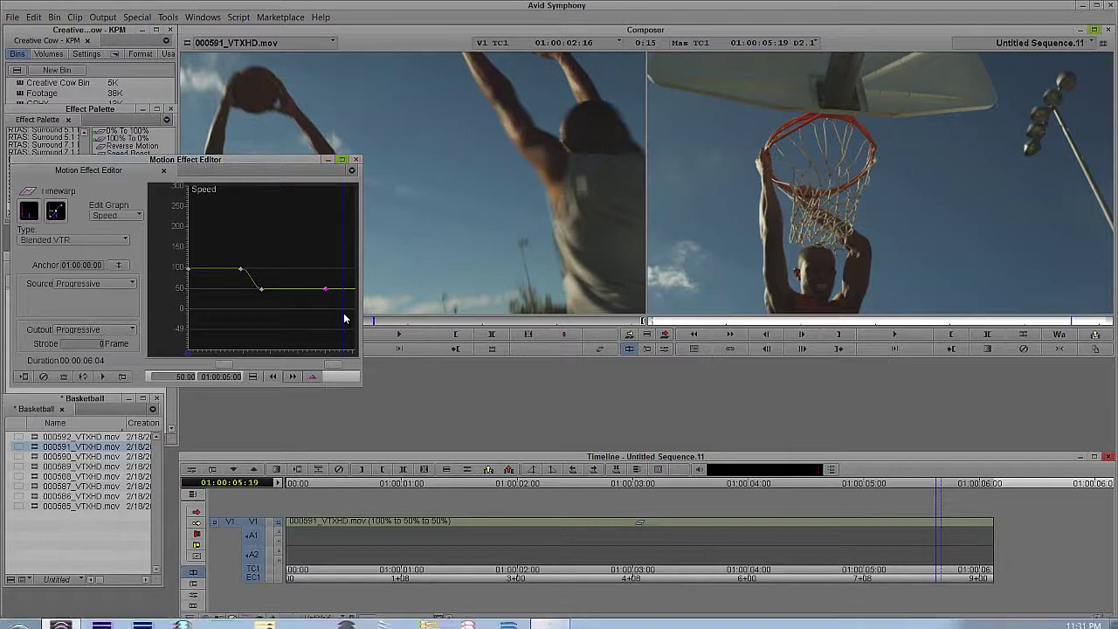
{"action": "key", "text": "super"}
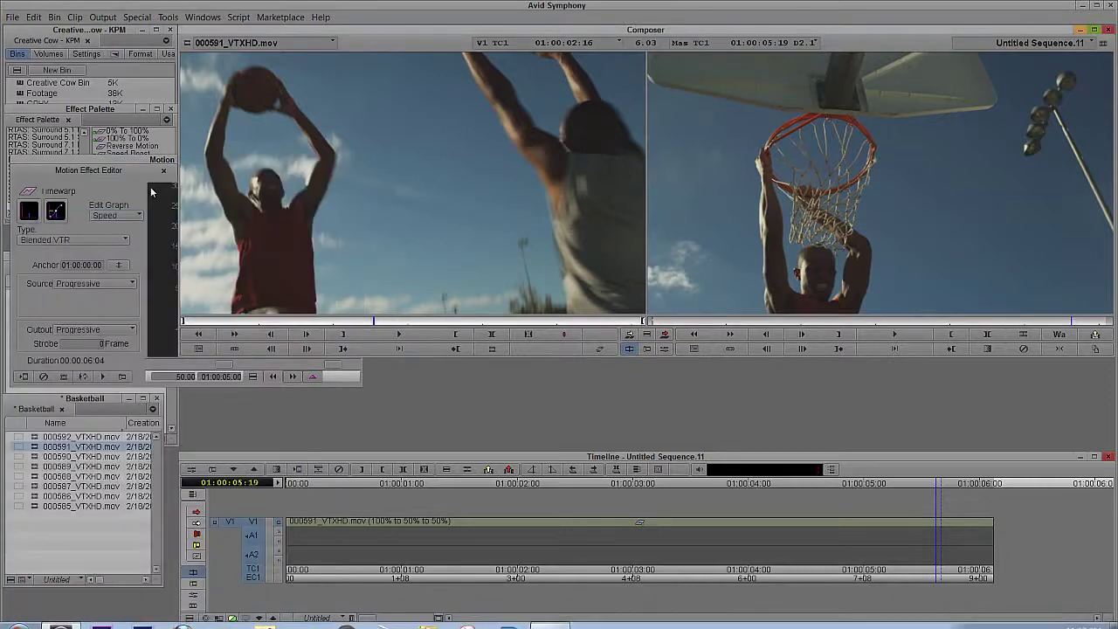
Undo the 01:00:05:00 keyframe and the drop to 50% speed, and review the end of the clip
{"action": "key", "text": "Delete"}
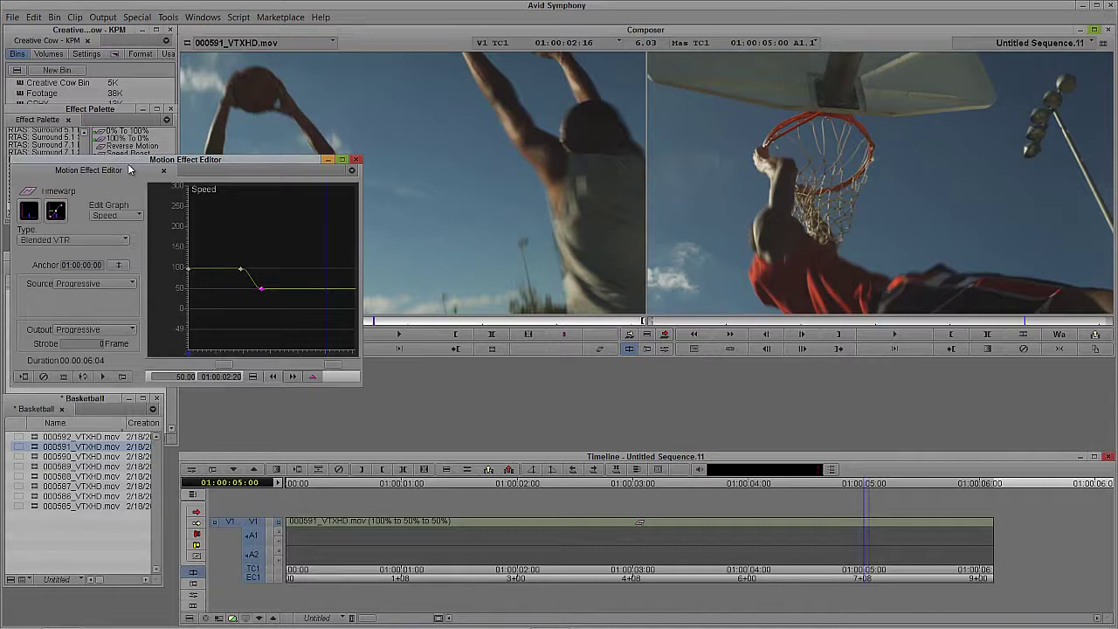
{"action": "key", "text": "Delete"}
{"action": "left_click", "coordinate": [609, 522]}
{"action": "key", "text": "space"}
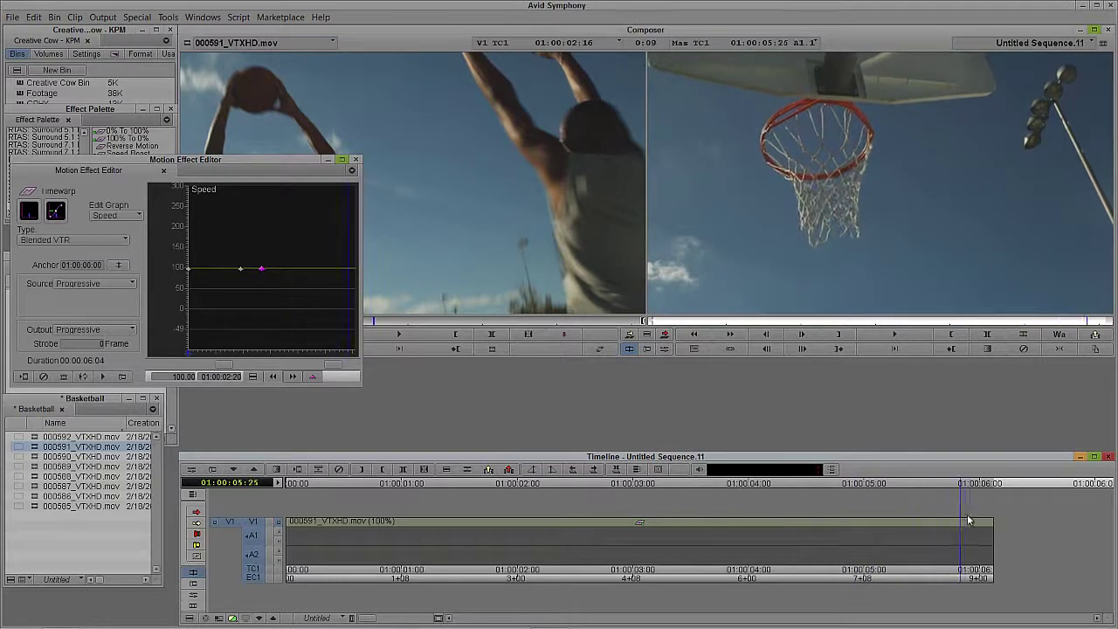
Set the 01:00:02:20 keyframe to 50% speed and add another speed keyframe at 01:00:05:20
{"action": "left_click_drag", "start_coordinate": [263, 270], "coordinate": [263, 289]}
{"action": "left_click_drag", "start_coordinate": [608, 523], "coordinate": [556, 549]}
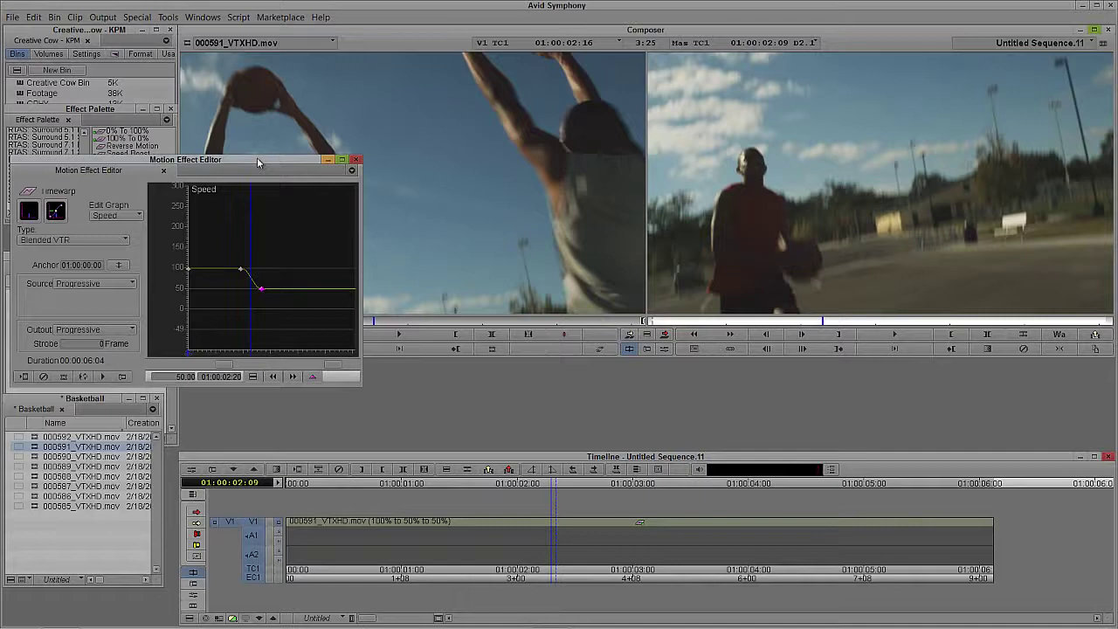
{"action": "left_click_drag", "start_coordinate": [257, 157], "coordinate": [252, 190]}
{"action": "left_click_drag", "start_coordinate": [245, 354], "coordinate": [339, 338]}
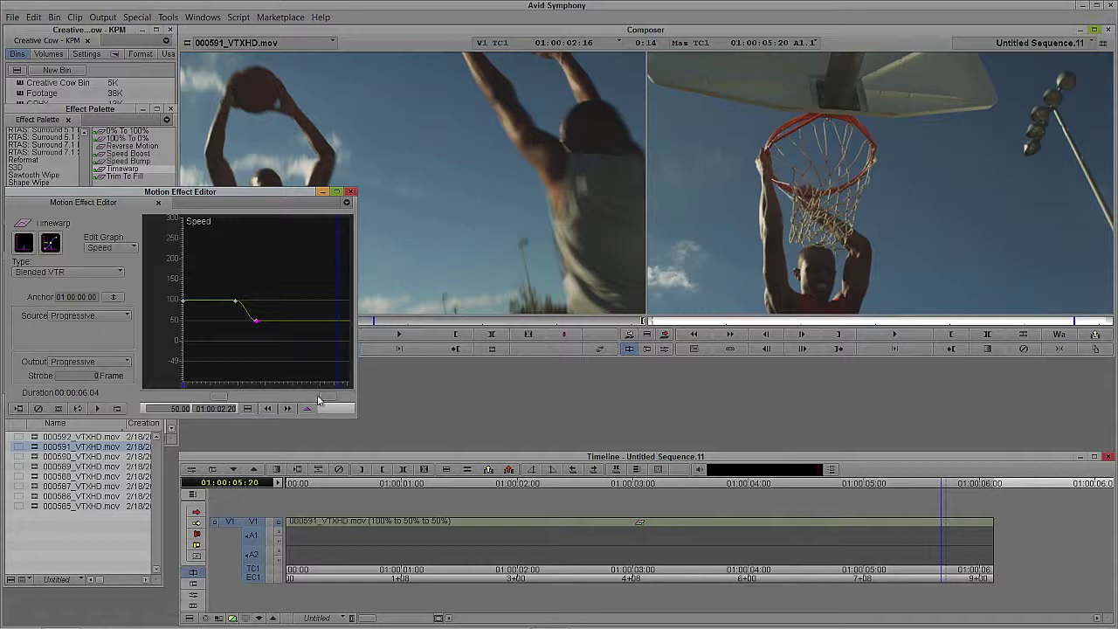
{"action": "left_click", "coordinate": [307, 408]}
{"action": "key", "text": "space"}
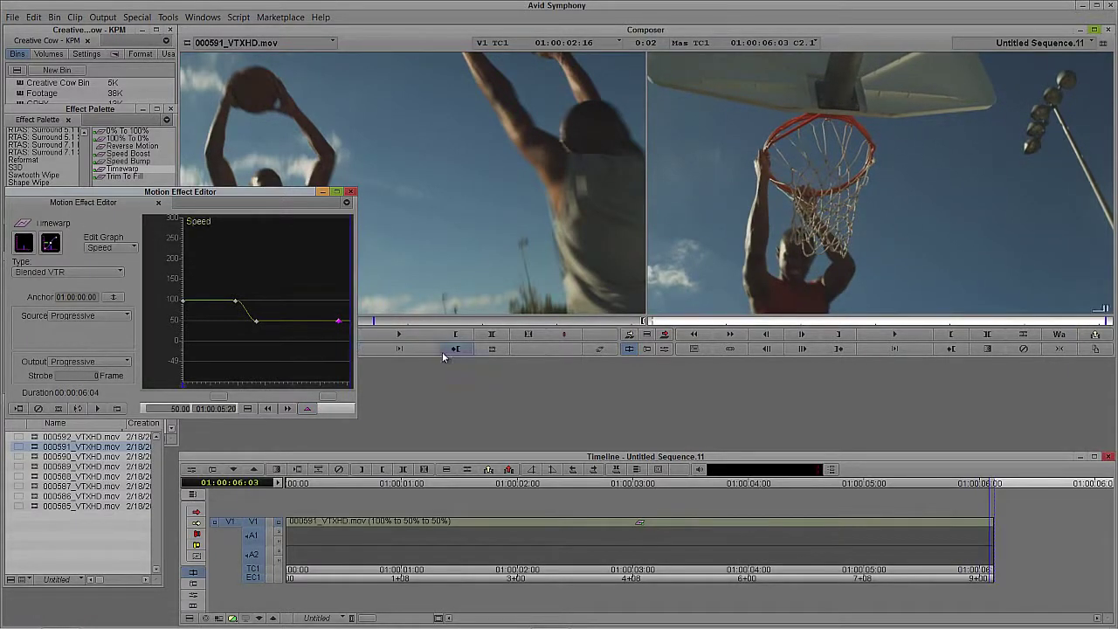
Review the slowed clip and extend its tail at the end of the sequence by 72 frames in Trim mode
{"action": "left_click", "coordinate": [924, 528]}
{"action": "key", "text": "j"}
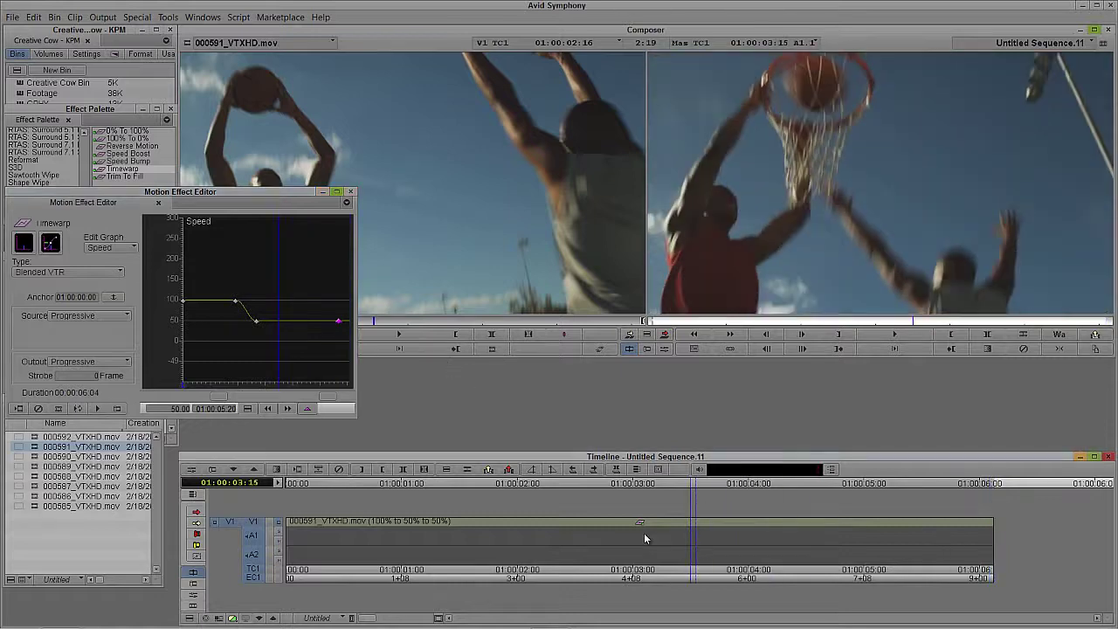
{"action": "left_click_drag", "start_coordinate": [684, 527], "coordinate": [1023, 525]}
{"action": "key", "text": "u"}
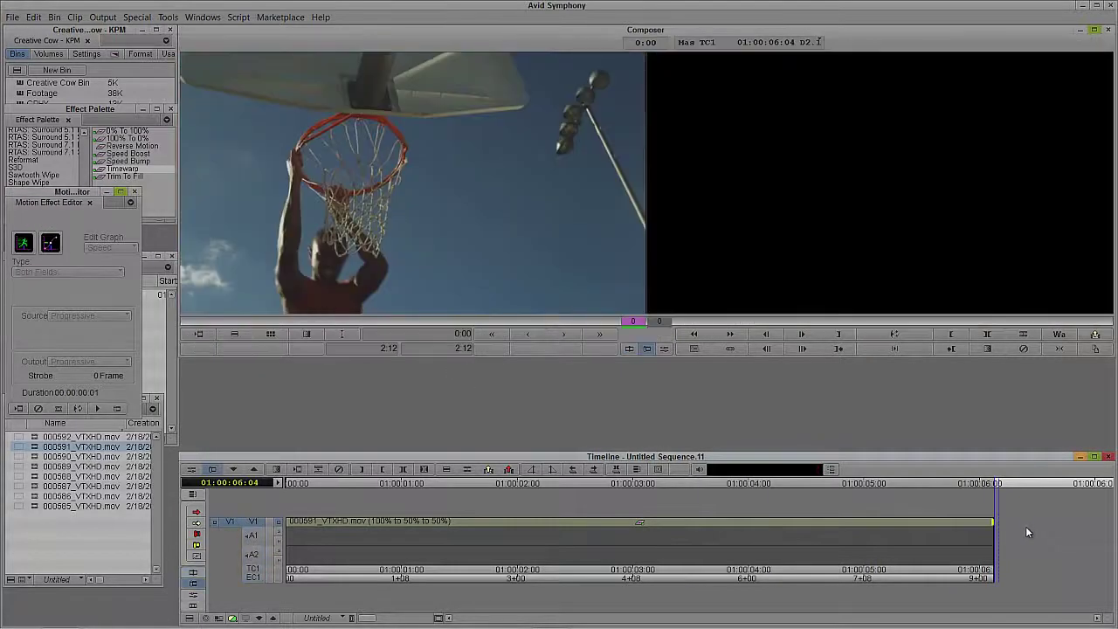
{"action": "left_click", "coordinate": [592, 334]}
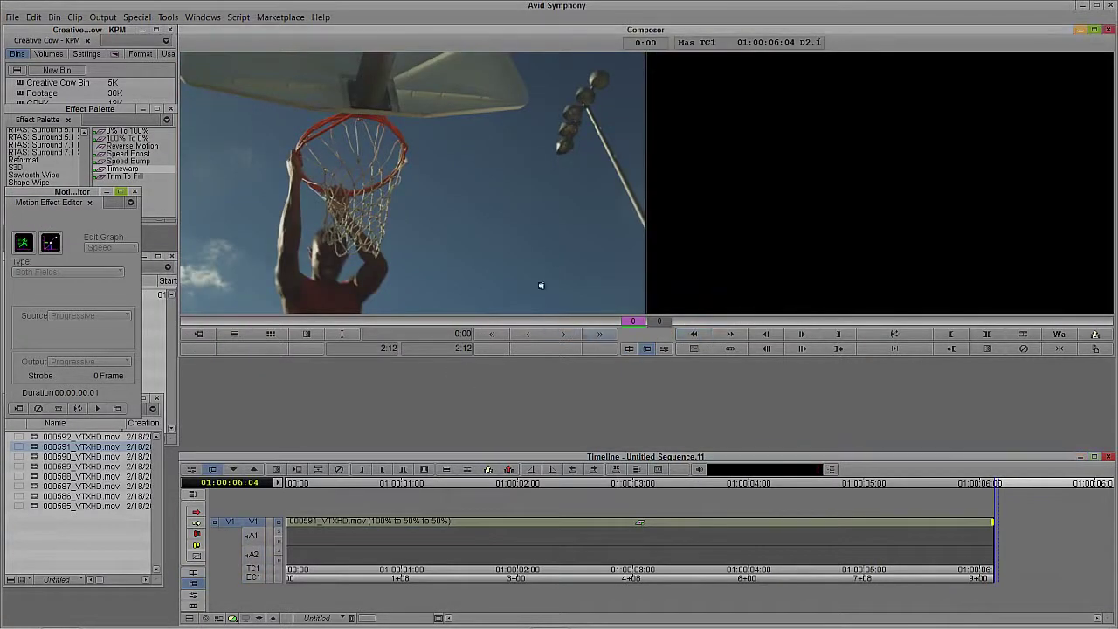
{"action": "left_click", "coordinate": [593, 335]}
{"action": "left_click", "coordinate": [593, 335]}
{"action": "left_click", "coordinate": [593, 334]}
{"action": "left_click", "coordinate": [593, 334]}
{"action": "left_click", "coordinate": [592, 335]}
{"action": "left_click", "coordinate": [593, 334]}
{"action": "left_click", "coordinate": [593, 335]}
{"action": "left_click", "coordinate": [592, 335]}
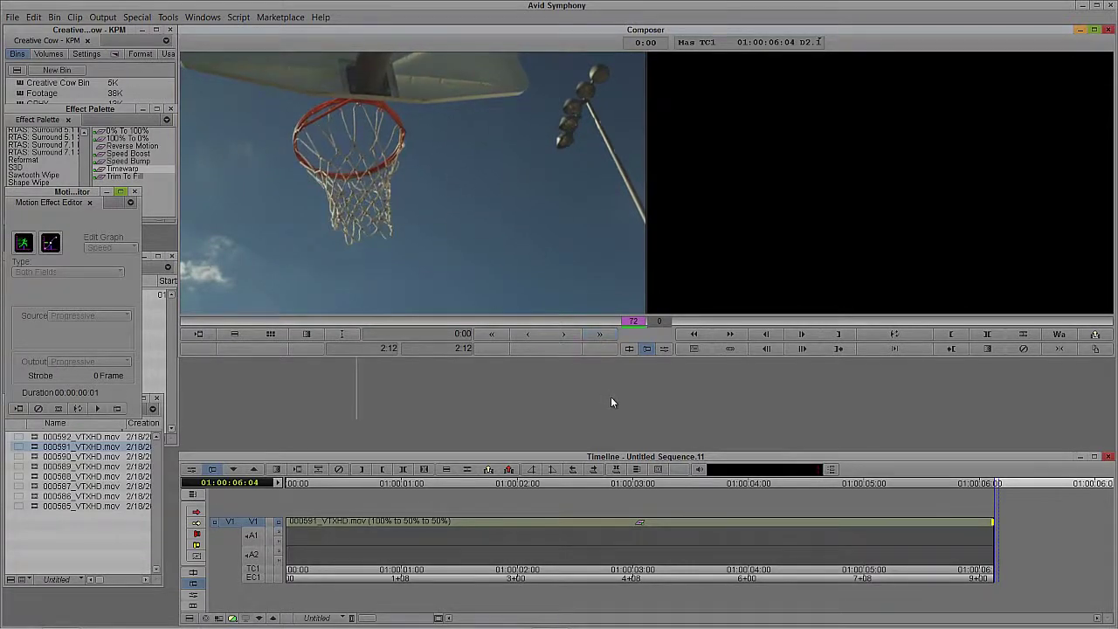
Extend the clip's tail further frame by frame in Trim mode to a total duration of 00:00:09:26, and leave Trim mode
{"action": "left_click", "coordinate": [577, 333]}
{"action": "left_click", "coordinate": [577, 333]}
{"action": "left_click", "coordinate": [576, 333]}
{"action": "left_click", "coordinate": [577, 332]}
{"action": "left_click", "coordinate": [576, 333]}
{"action": "left_click", "coordinate": [576, 333]}
{"action": "left_click", "coordinate": [577, 332]}
{"action": "left_click", "coordinate": [576, 333]}
{"action": "left_click", "coordinate": [576, 332]}
{"action": "left_click", "coordinate": [576, 333]}
{"action": "left_click", "coordinate": [576, 333]}
{"action": "left_click", "coordinate": [576, 333]}
{"action": "left_click", "coordinate": [576, 332]}
{"action": "left_click", "coordinate": [576, 333]}
{"action": "left_click", "coordinate": [577, 333]}
{"action": "left_click", "coordinate": [577, 333]}
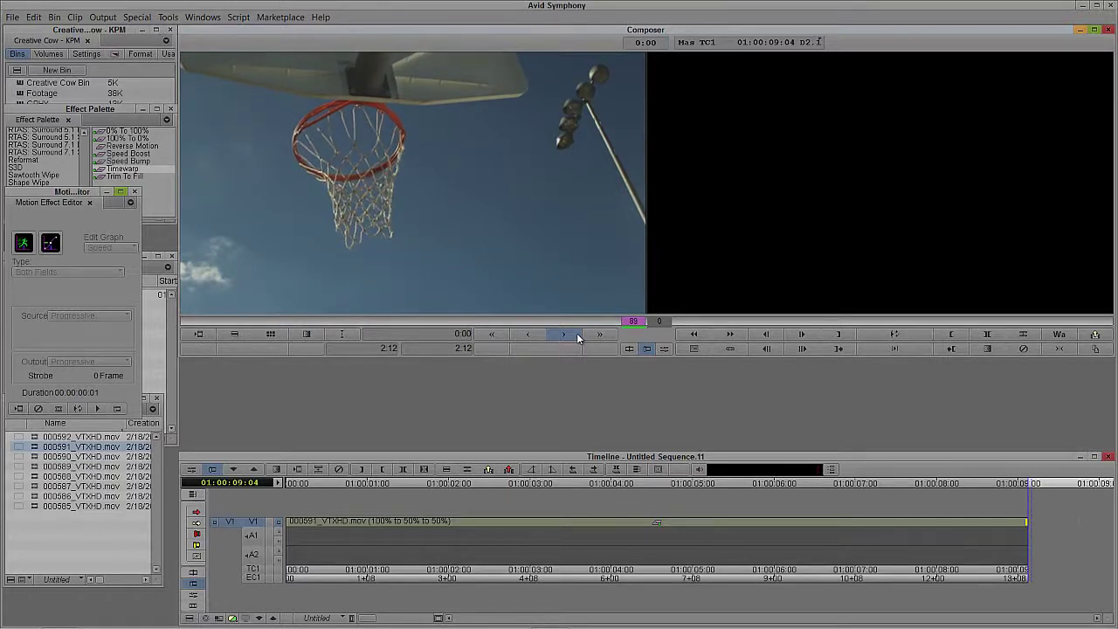
{"action": "left_click", "coordinate": [576, 333]}
{"action": "left_click", "coordinate": [577, 333]}
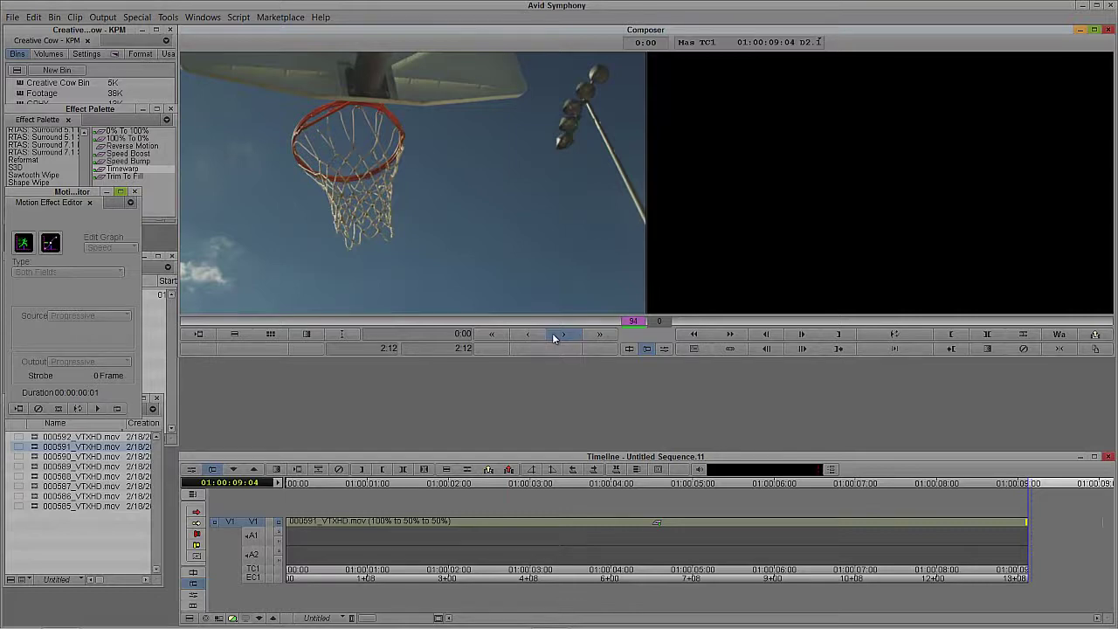
{"action": "left_click", "coordinate": [538, 332]}
{"action": "left_click", "coordinate": [538, 332]}
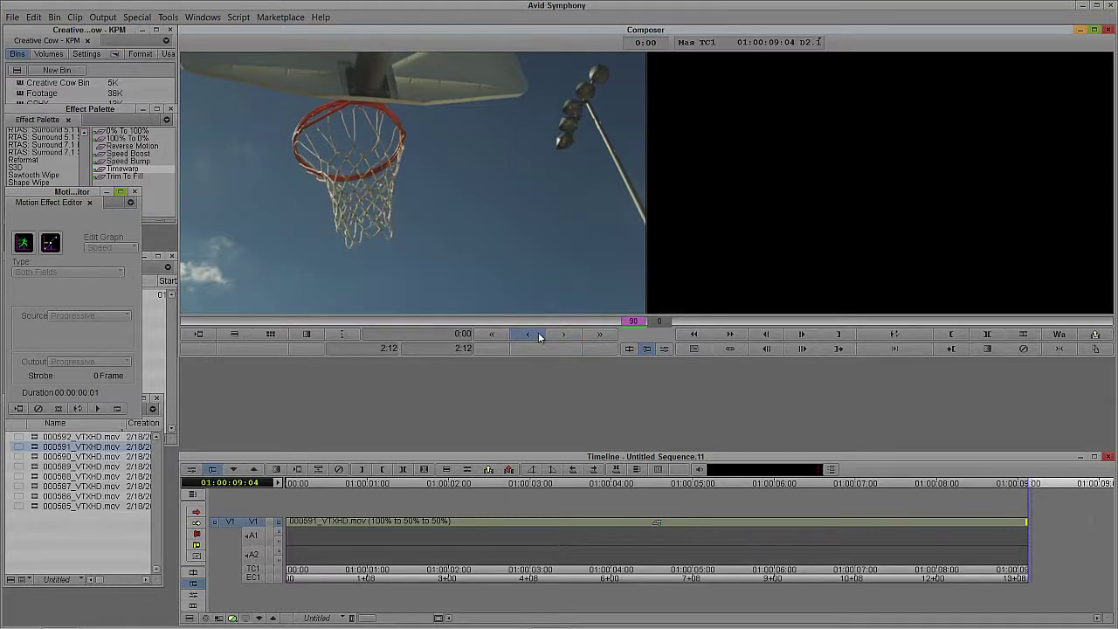
{"action": "left_click", "coordinate": [793, 470]}
Play the extended clip from its start and park the playhead at 01:00:04:13
{"action": "left_click_drag", "start_coordinate": [749, 527], "coordinate": [220, 530]}
{"action": "key", "text": "space"}
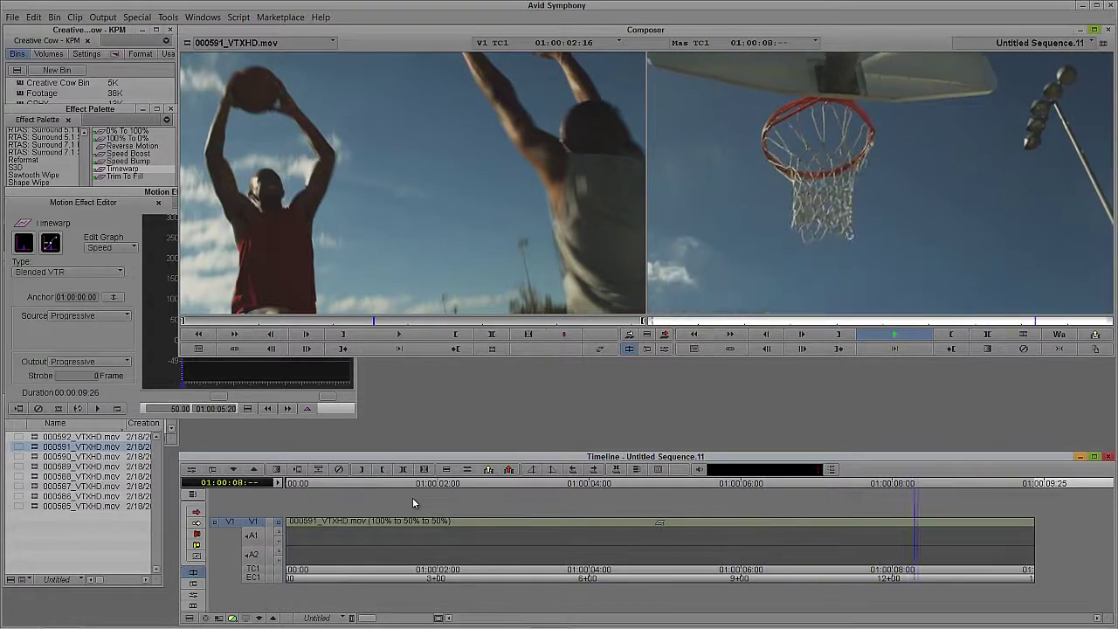
{"action": "left_click", "coordinate": [621, 535]}
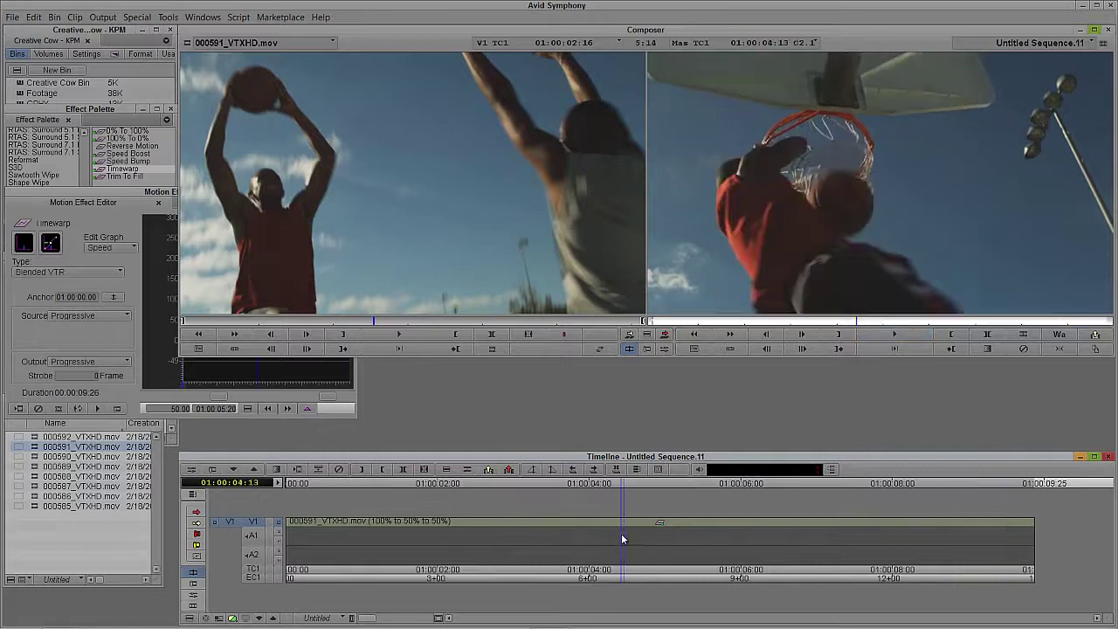
Add a speed keyframe at 01:00:07:01 in the Timewarp graph and raise it to 100% speed
{"action": "left_click", "coordinate": [122, 192]}
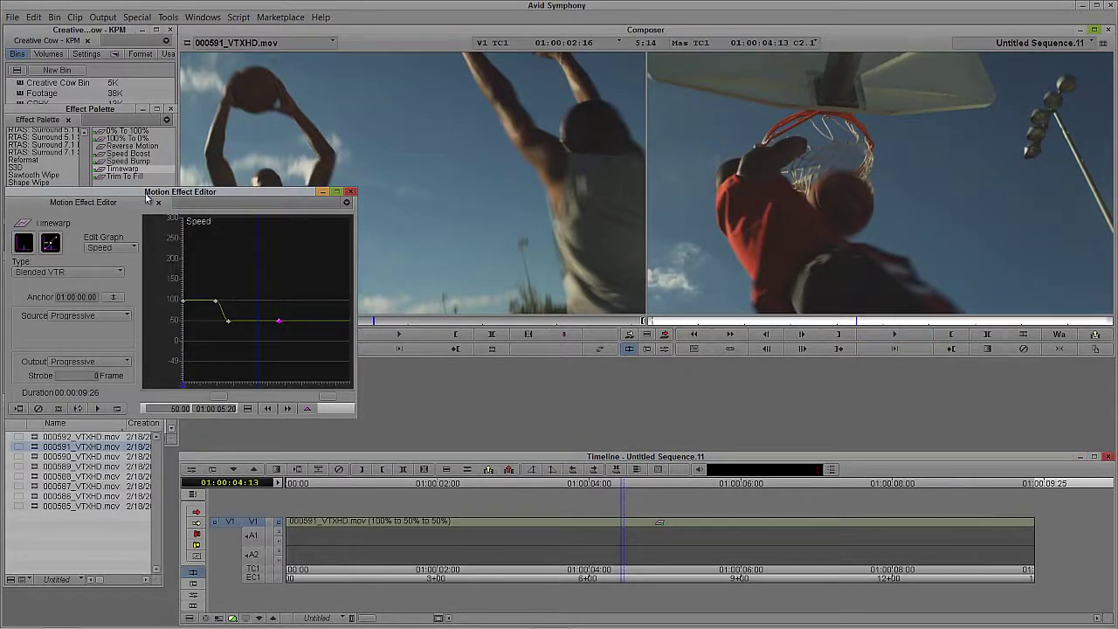
{"action": "left_click_drag", "start_coordinate": [147, 197], "coordinate": [151, 160]}
{"action": "left_click_drag", "start_coordinate": [265, 266], "coordinate": [307, 263]}
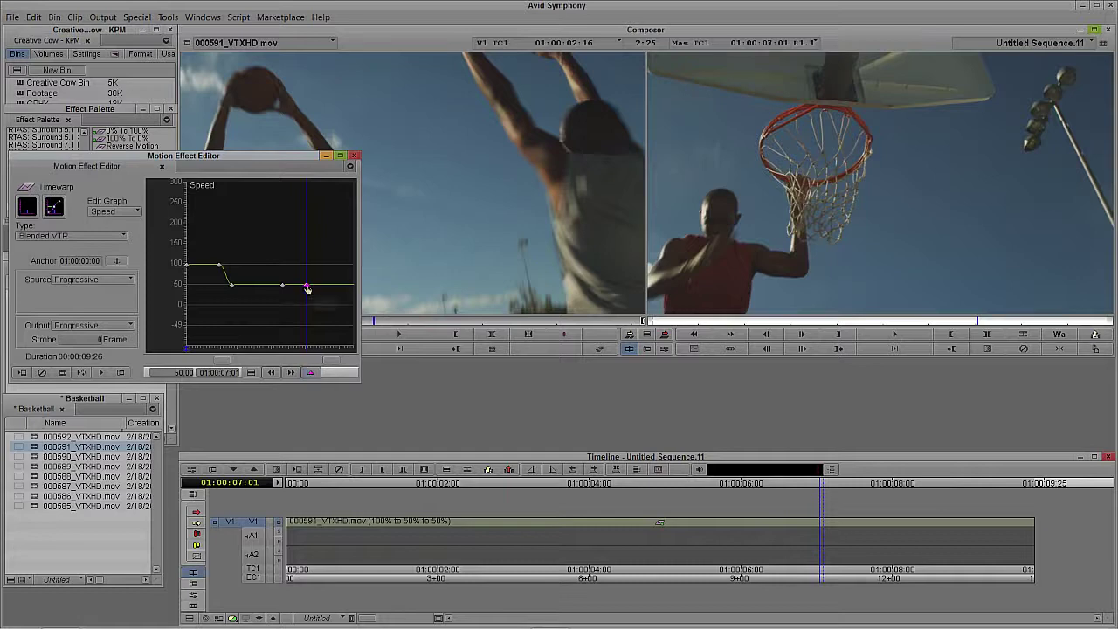
{"action": "left_click_drag", "start_coordinate": [308, 290], "coordinate": [305, 264]}
{"action": "left_click", "coordinate": [367, 372]}
Play the sequence from the start to check the speed ramp back up to 100%
{"action": "left_click_drag", "start_coordinate": [612, 528], "coordinate": [297, 487]}
{"action": "key", "text": "space"}
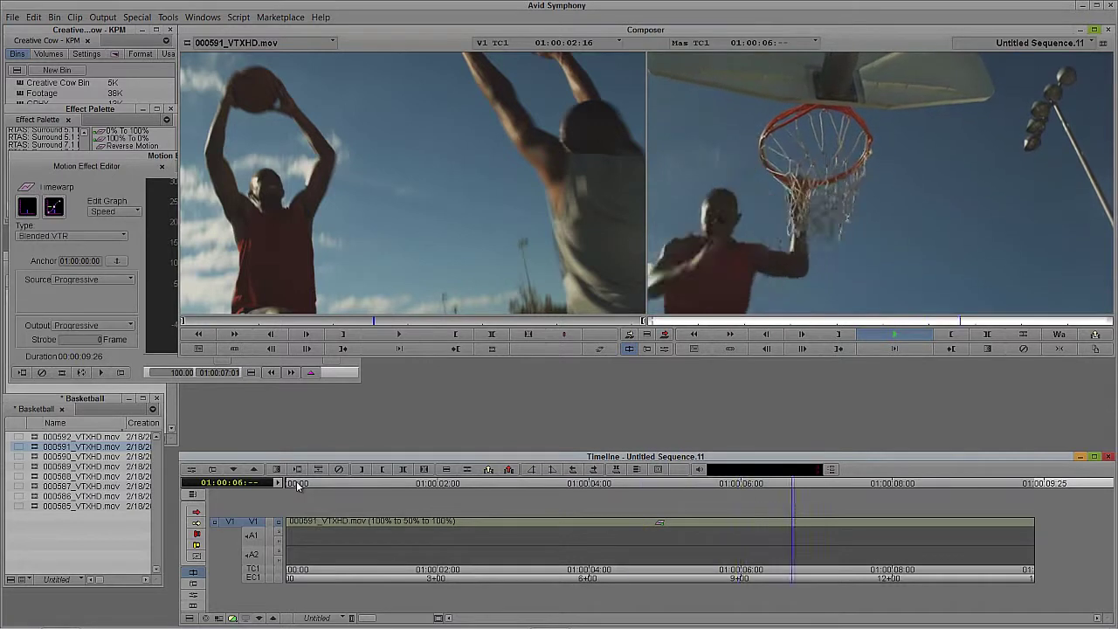
{"action": "left_click", "coordinate": [638, 553]}
Try lowering only the 01:00:02:20 keyframe to 34.75% speed, and undo the change
{"action": "left_click", "coordinate": [123, 164]}
{"action": "left_click", "coordinate": [231, 285]}
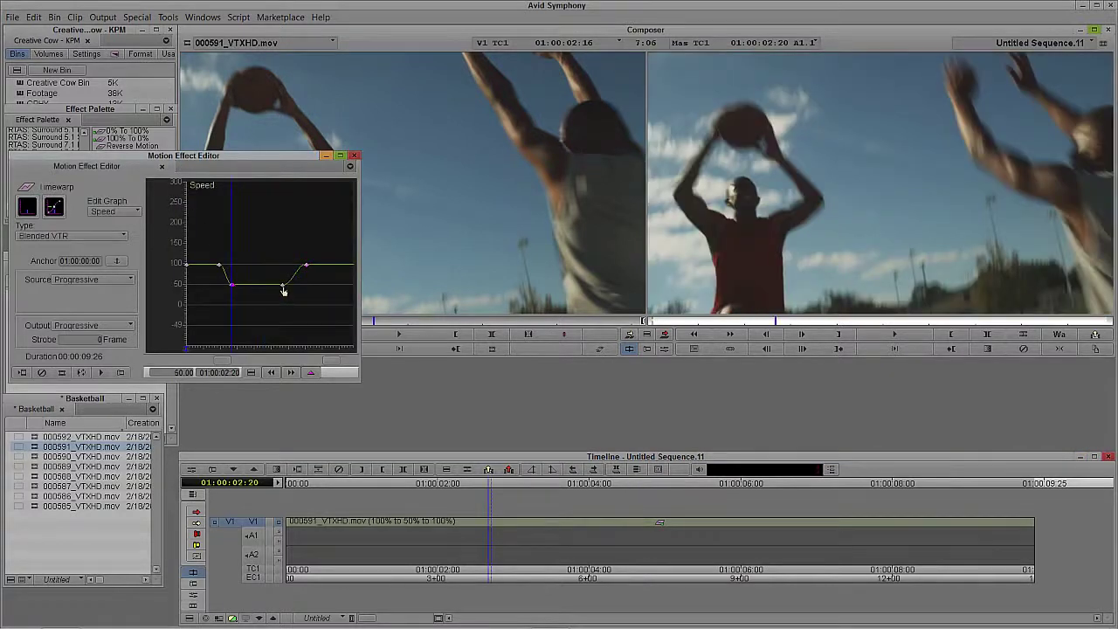
{"action": "left_click", "coordinate": [283, 286]}
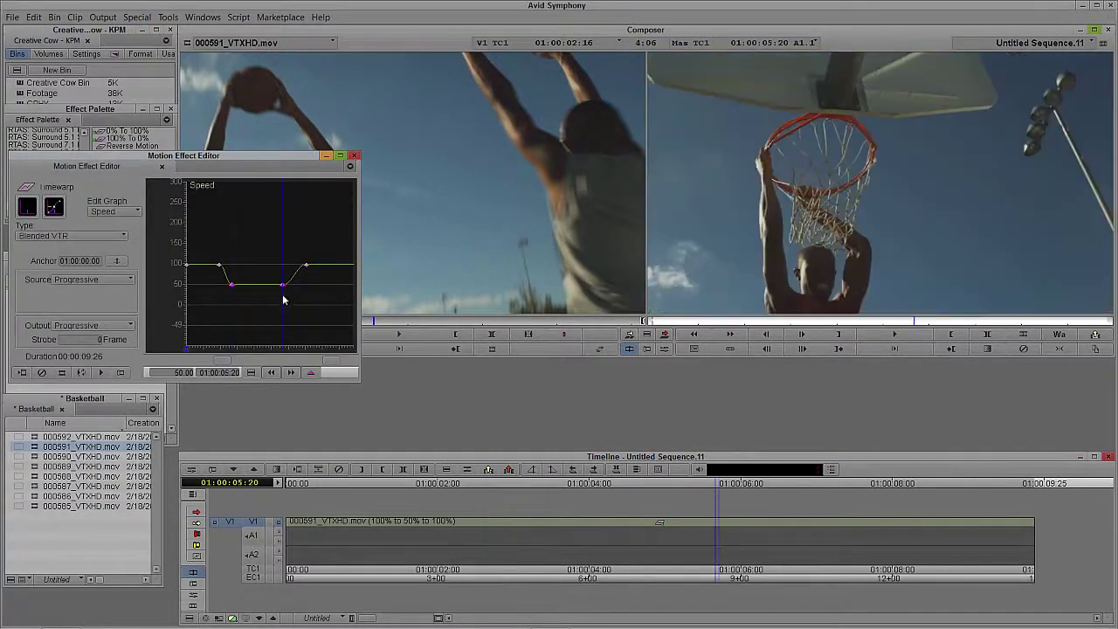
{"action": "left_click", "coordinate": [231, 287]}
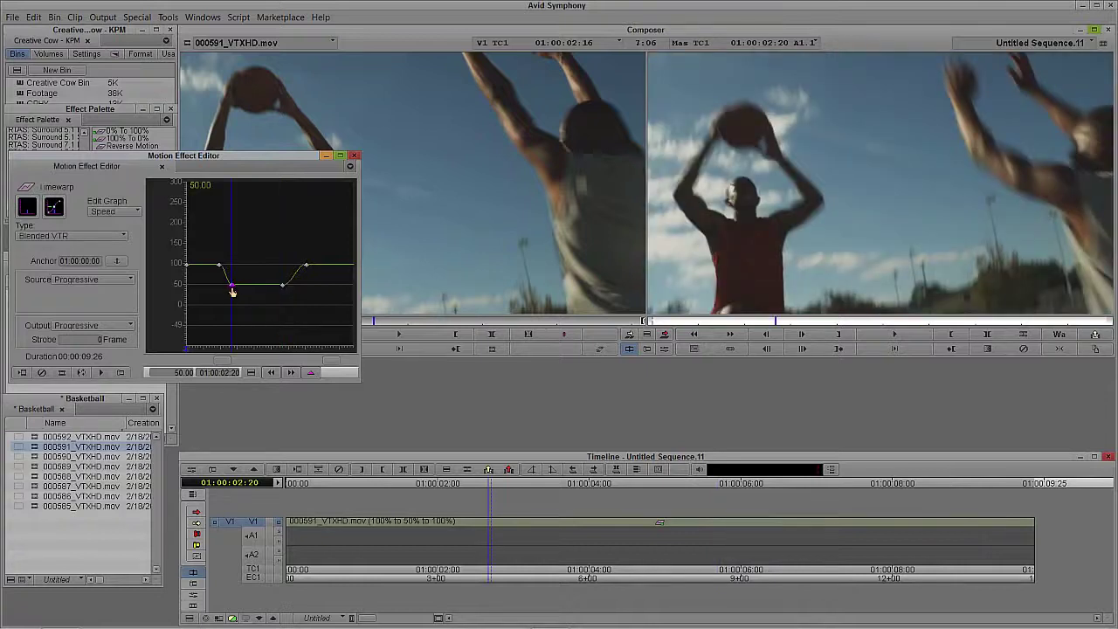
{"action": "left_click_drag", "start_coordinate": [232, 294], "coordinate": [232, 294]}
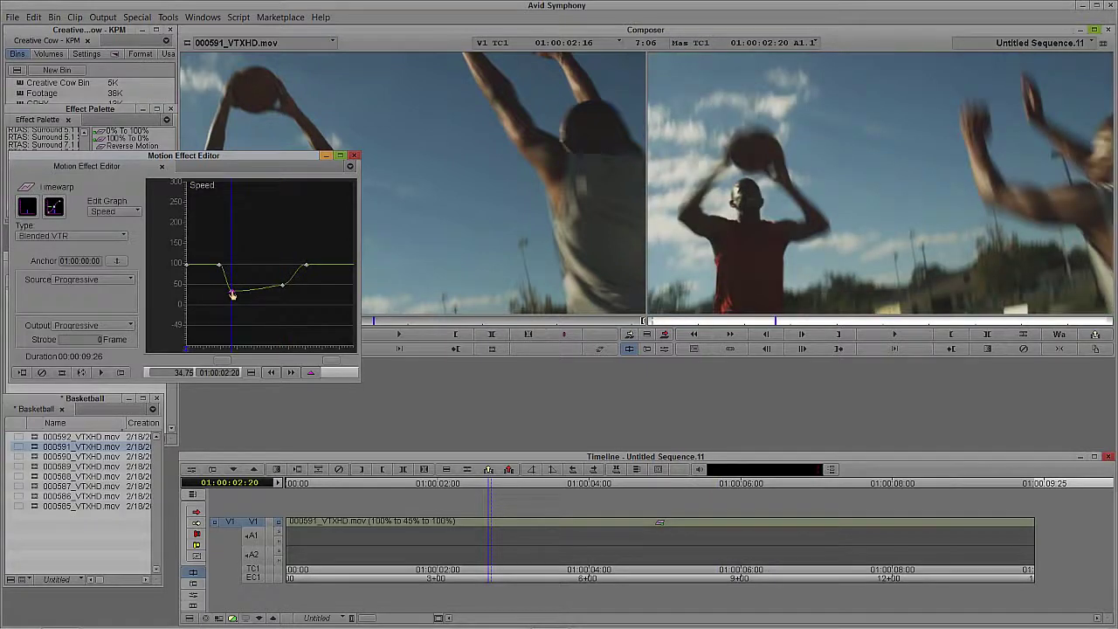
{"action": "key", "text": "ctrl+z"}
Select the 01:00:02:20 and 01:00:05:20 keyframes together and lower both to 31.91% speed
{"action": "left_click", "coordinate": [283, 287]}
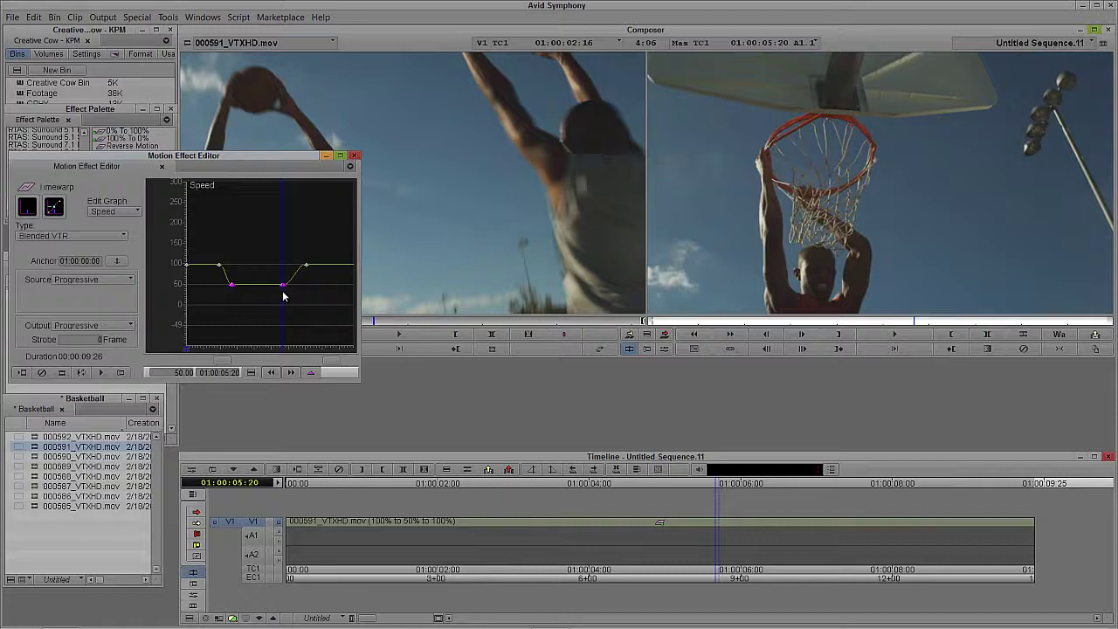
{"action": "left_click_drag", "start_coordinate": [281, 291], "coordinate": [281, 296]}
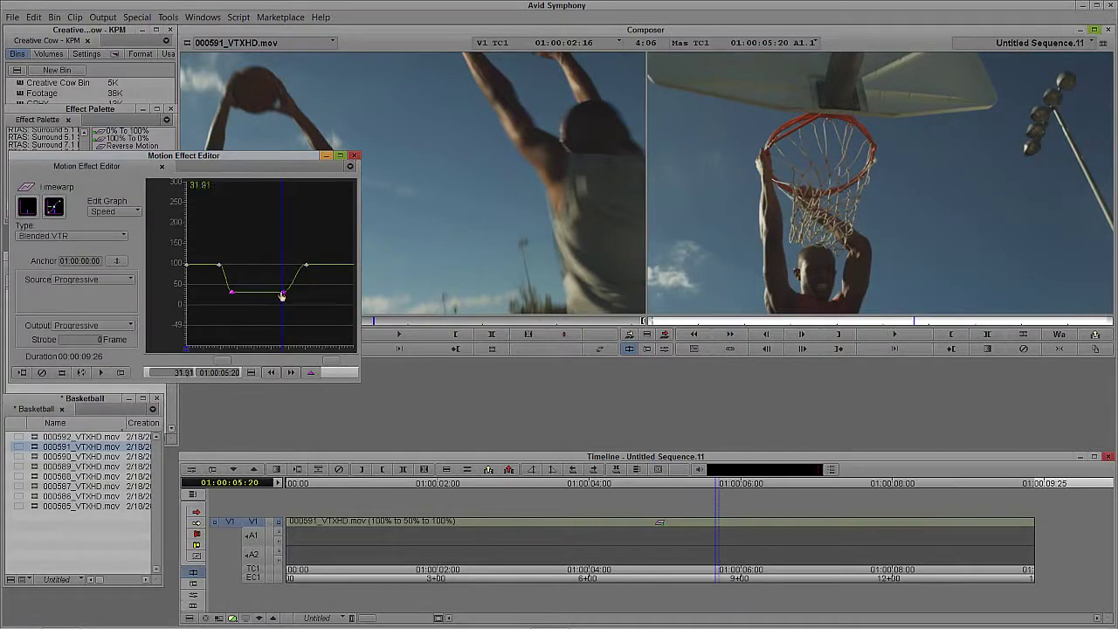
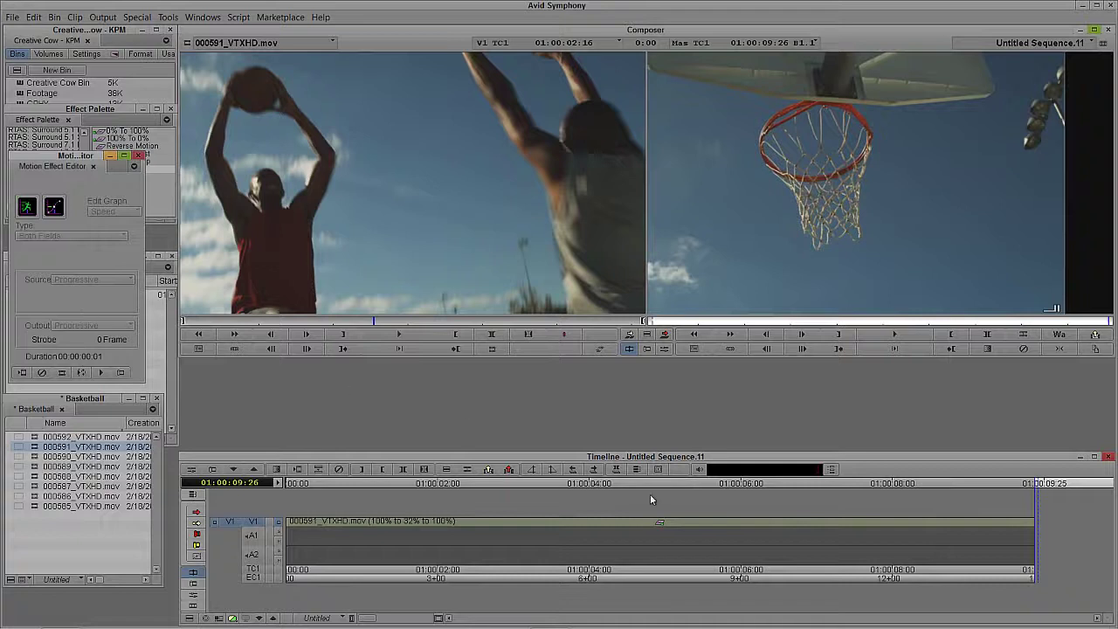
Set the Timewarp's strobe motion to 3 frames and play part of the clip
{"action": "left_click", "coordinate": [668, 525]}
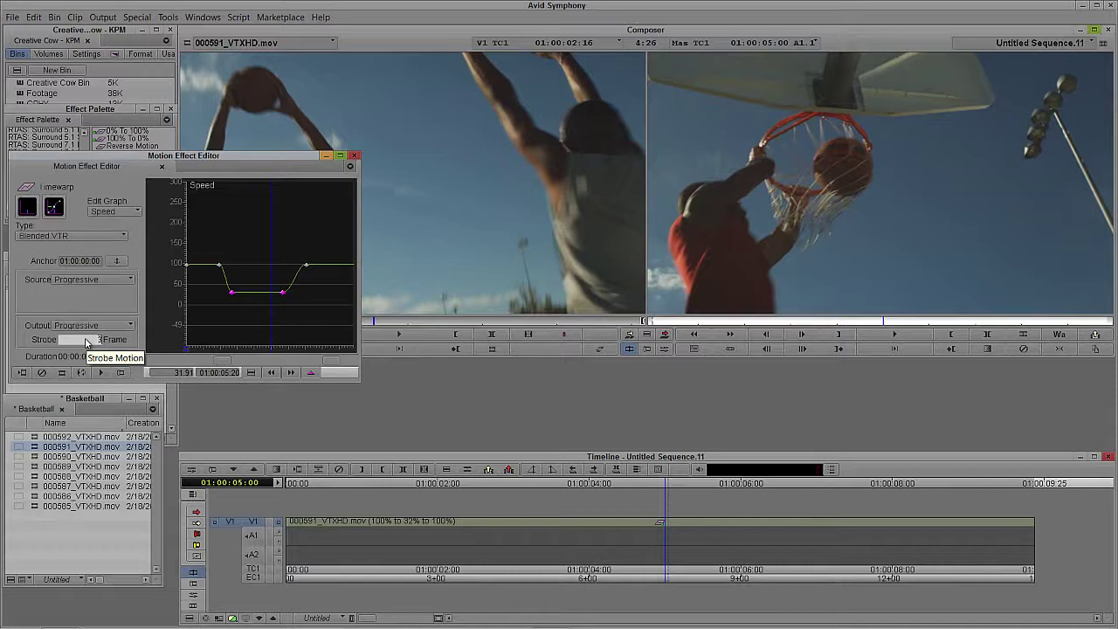
{"action": "key", "text": "Return"}
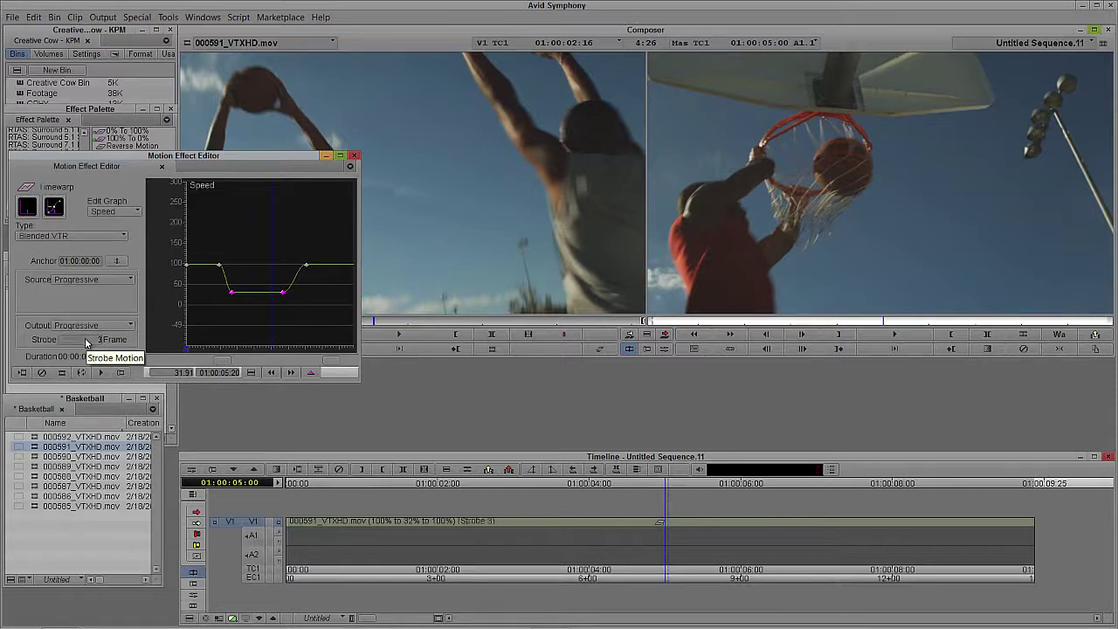
{"action": "left_click", "coordinate": [475, 520]}
{"action": "left_click", "coordinate": [881, 337]}
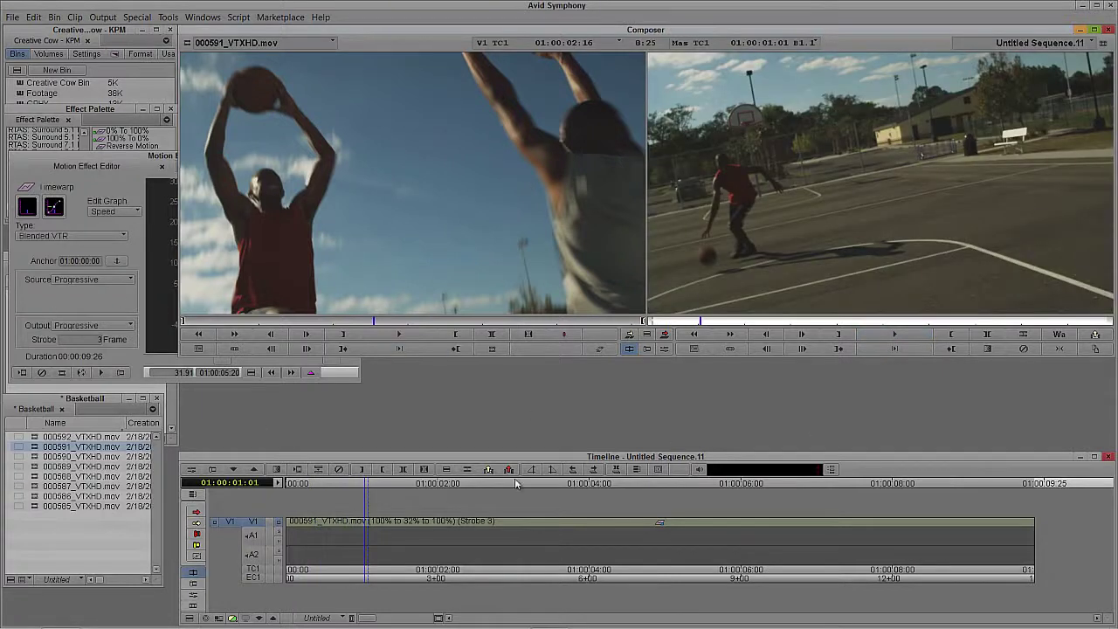
Render the clip's Timewarp effect to DATADRIVE1 (Y:) and play the result from the start
{"action": "left_click", "coordinate": [619, 521]}
{"action": "key", "text": "ctrl+r"}
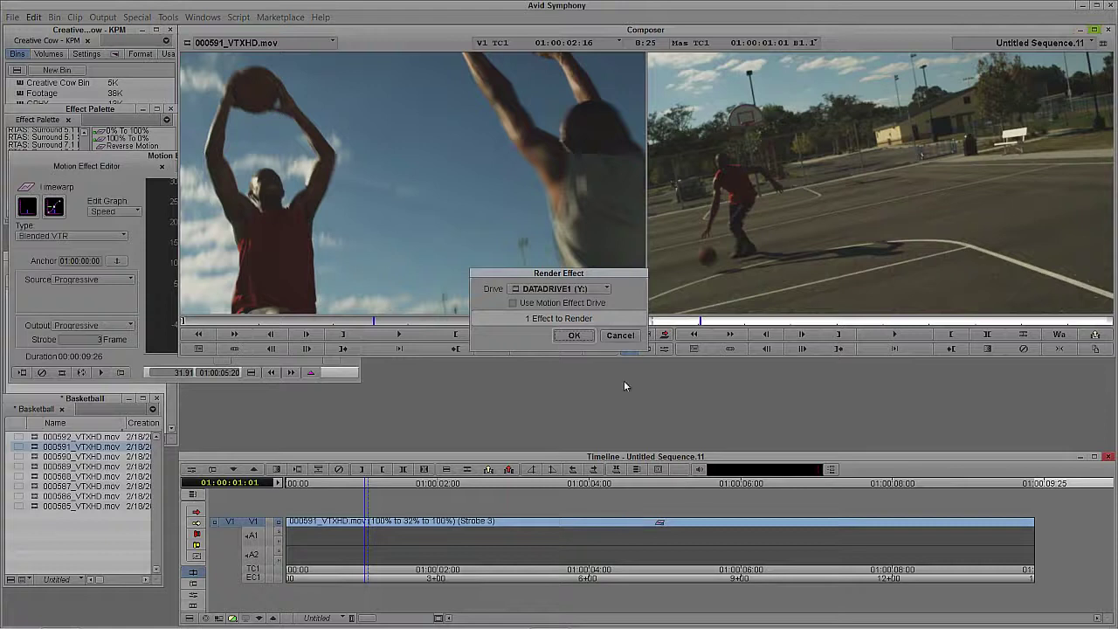
{"action": "left_click", "coordinate": [574, 337]}
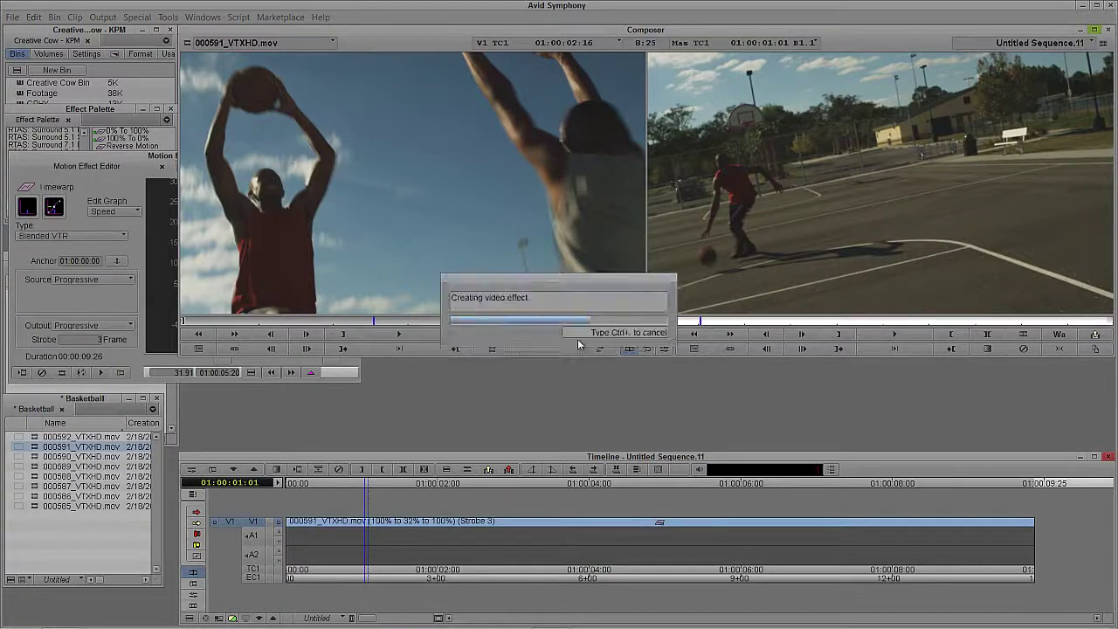
{"action": "left_click", "coordinate": [288, 485]}
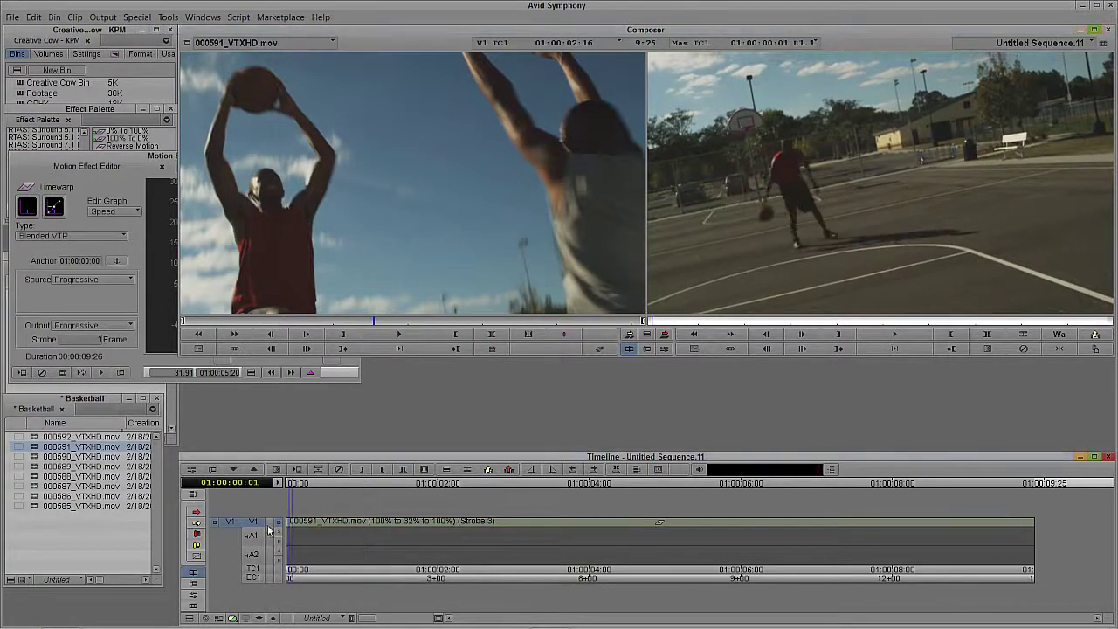
{"action": "left_click", "coordinate": [883, 335]}
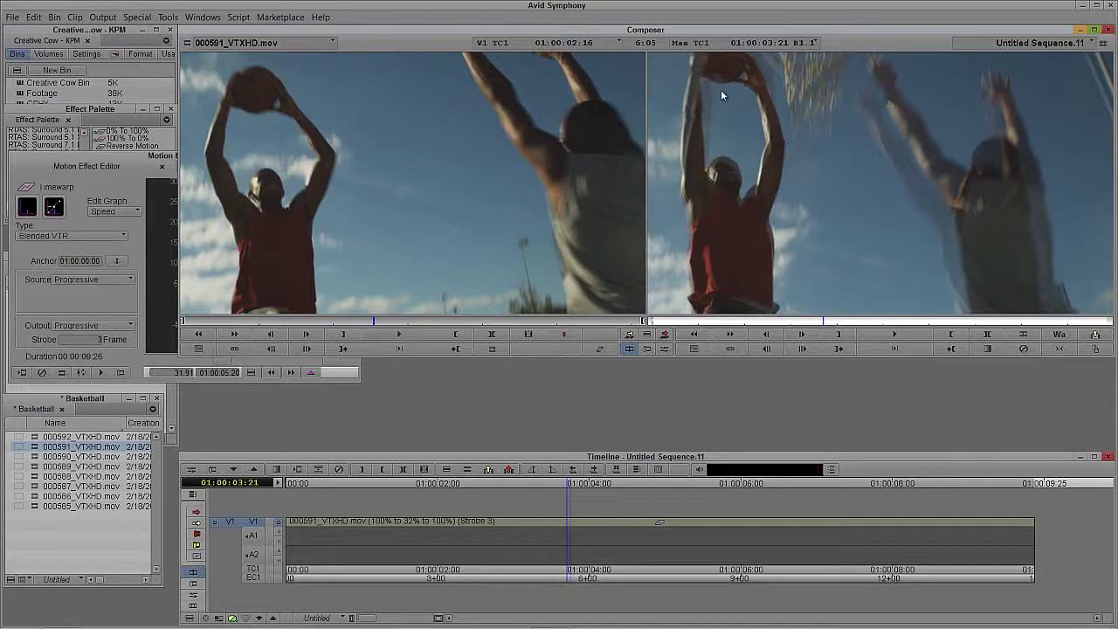
Change the Timewarp type to VTR-Style and render the effect
{"action": "left_click", "coordinate": [59, 235]}
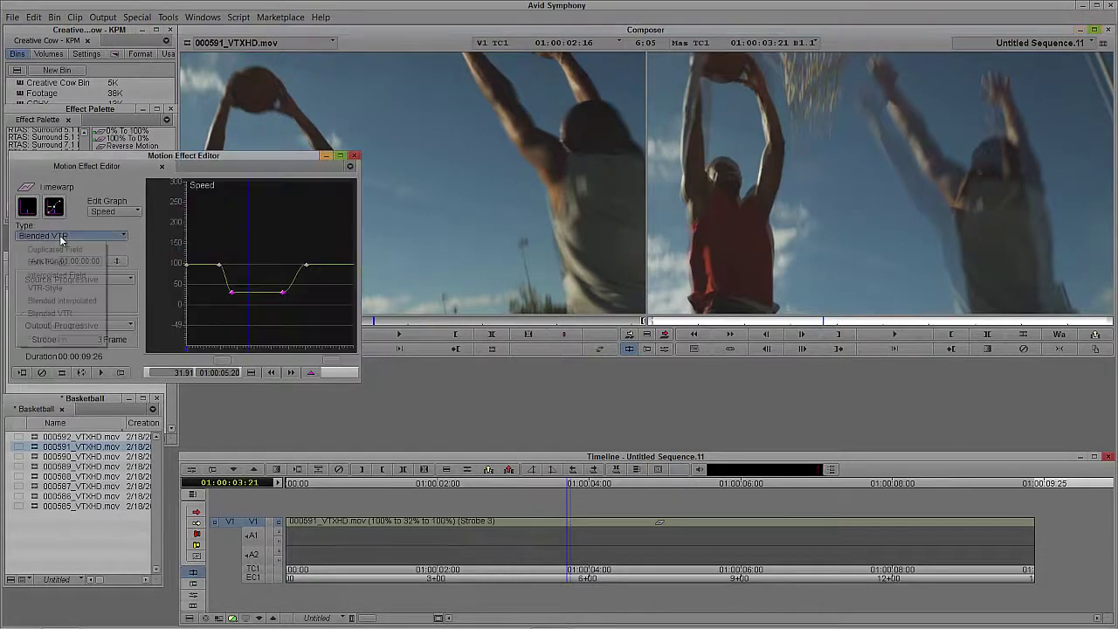
{"action": "left_click", "coordinate": [64, 286]}
{"action": "left_click", "coordinate": [439, 521]}
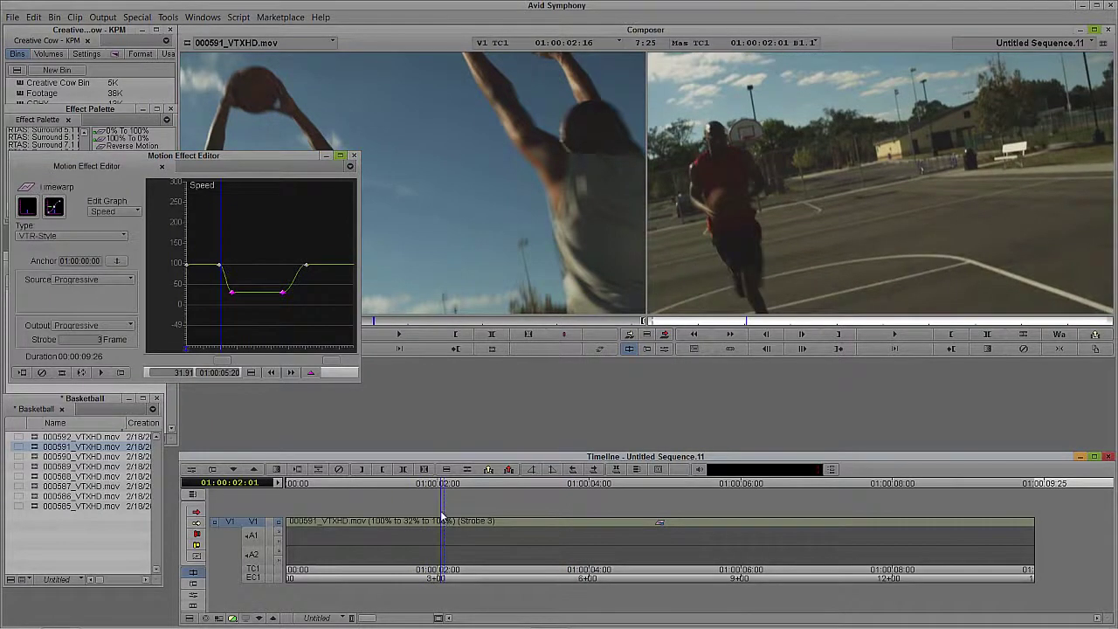
{"action": "key", "text": "ctrl+r"}
{"action": "left_click", "coordinate": [573, 344]}
Play the VTR-Style render from the start and park the playhead at 01:00:01:20
{"action": "key", "text": "Home"}
{"action": "key", "text": "space"}
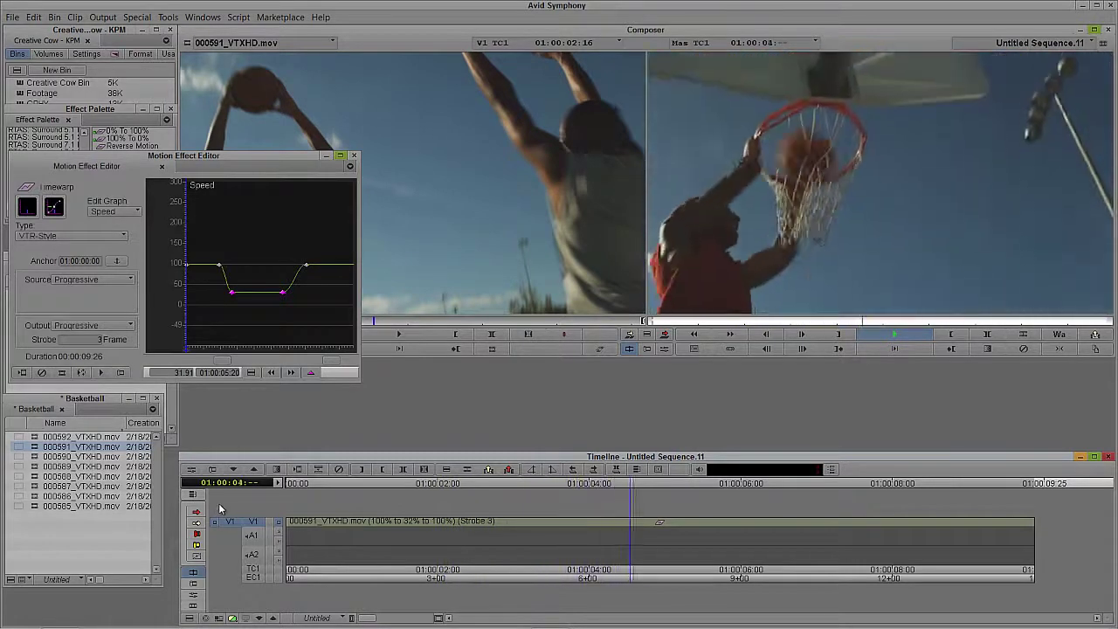
{"action": "left_click", "coordinate": [416, 538]}
Set the Timewarp type back to Blended VTR and render the effect to DATADRIVE1 (Y:)
{"action": "left_click", "coordinate": [70, 235]}
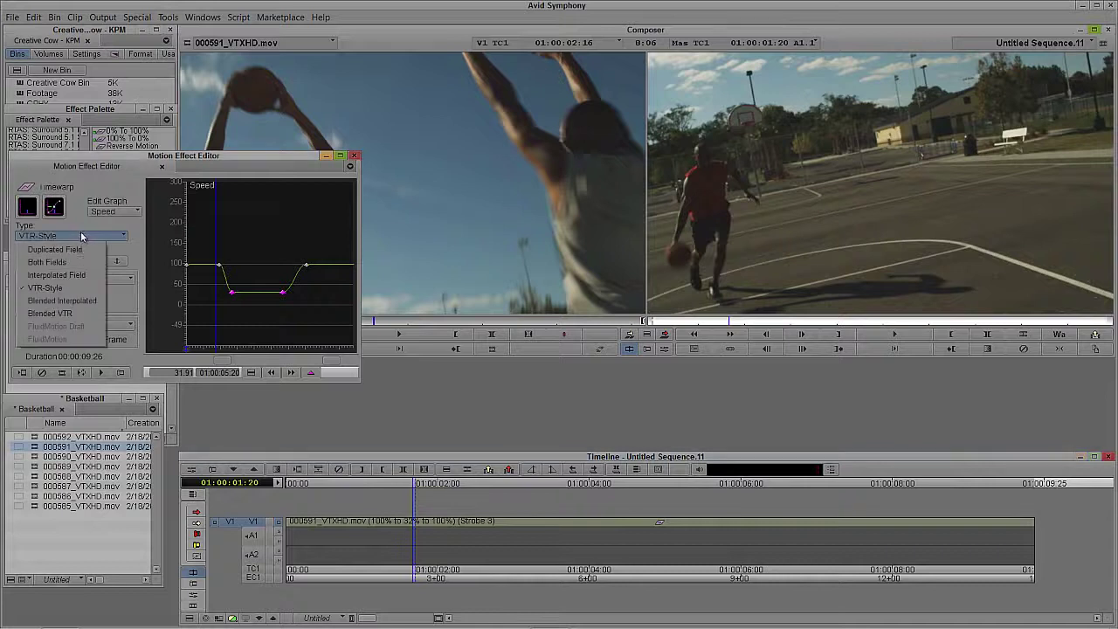
{"action": "left_click", "coordinate": [61, 312]}
{"action": "key", "text": "ctrl+r"}
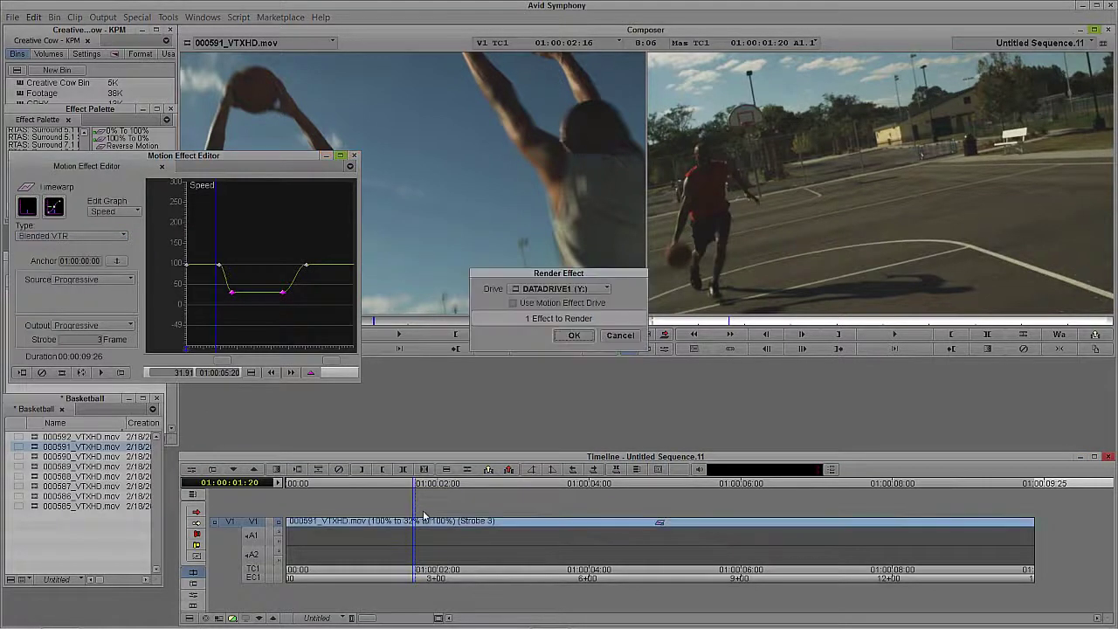
{"action": "left_click", "coordinate": [554, 347]}
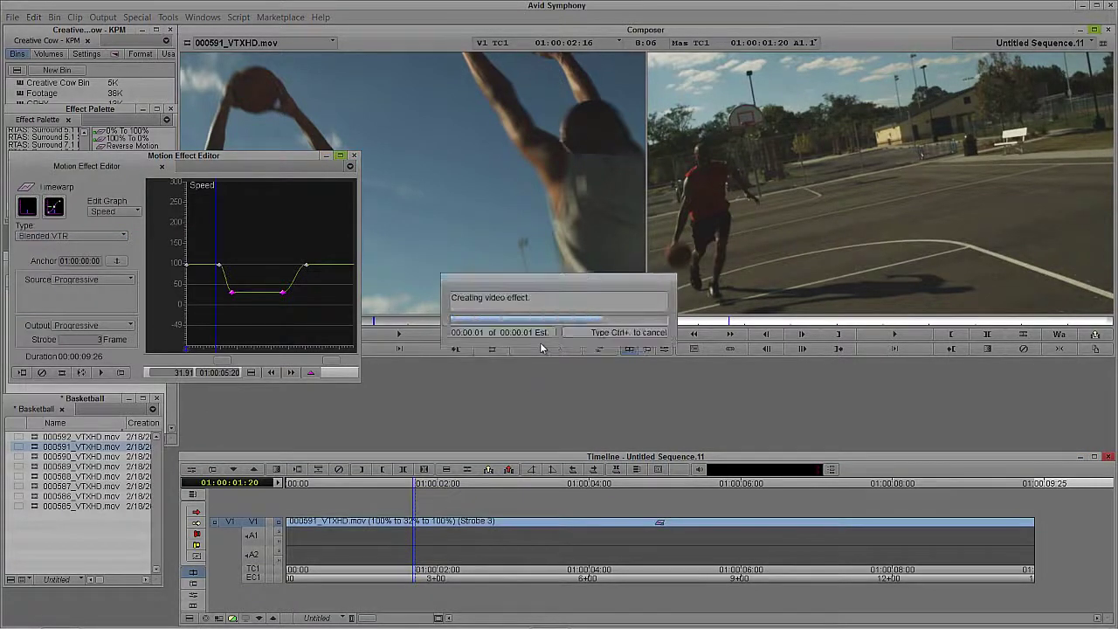
Play the Blended VTR render from the start and park the playhead within the slow-motion section
{"action": "key", "text": "Home"}
{"action": "key", "text": "space"}
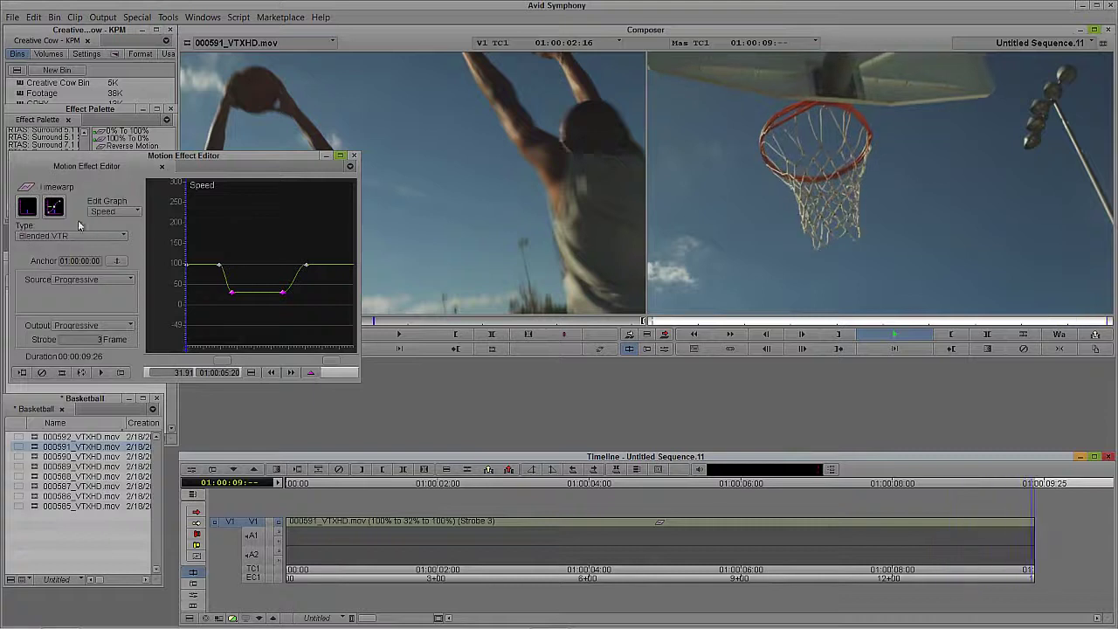
{"action": "left_click", "coordinate": [528, 521]}
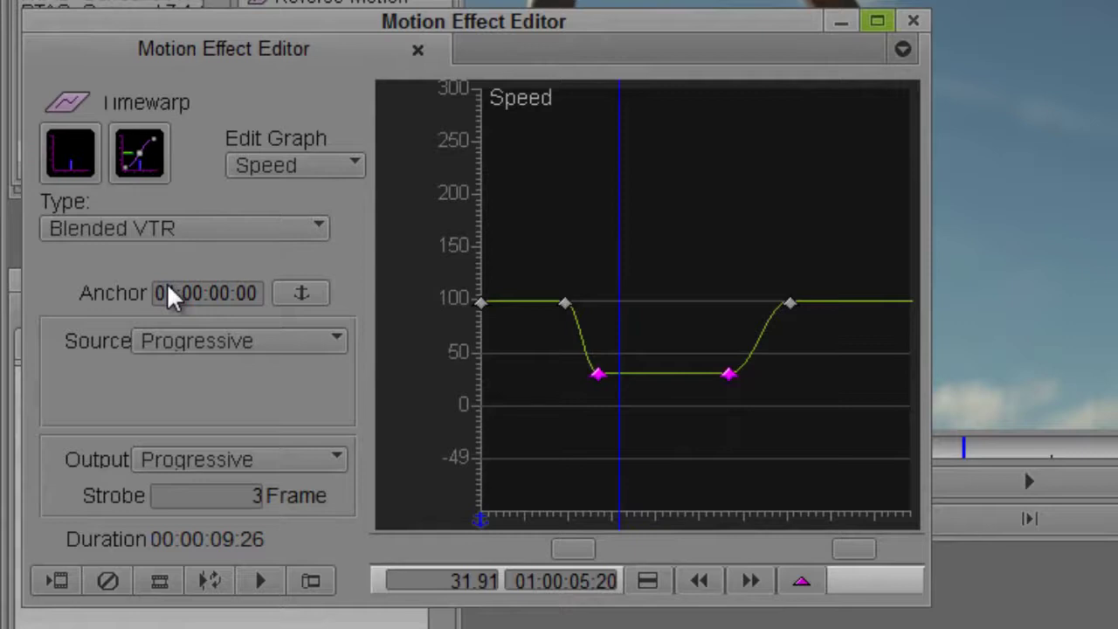
Choose VTR-Style as the Timewarp type and close the Motion Effect Editor
{"action": "left_click", "coordinate": [187, 232]}
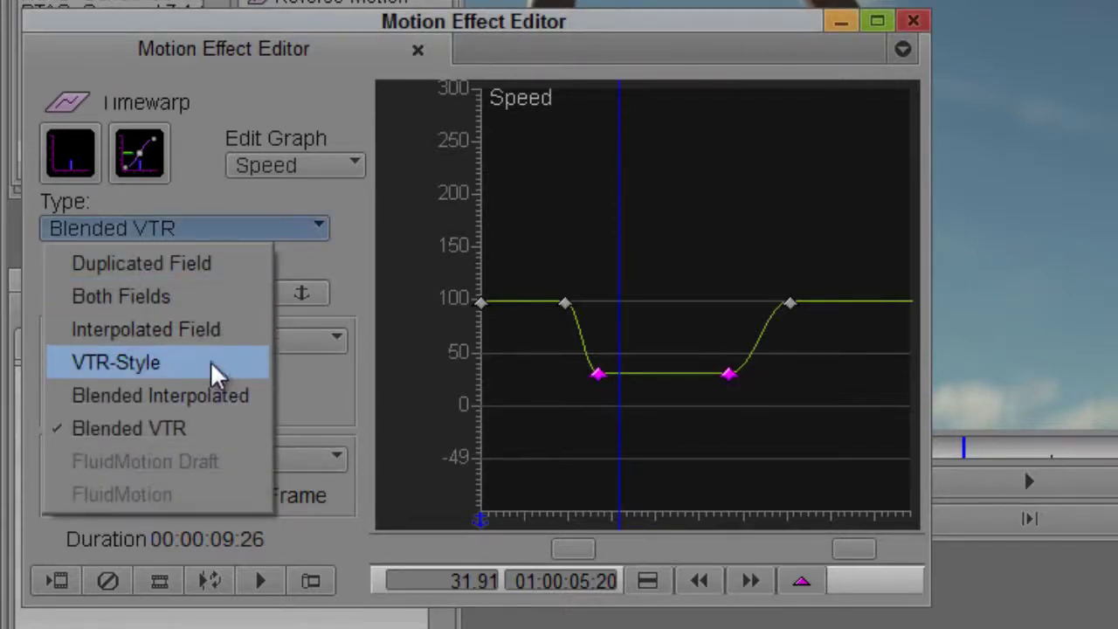
{"action": "left_click", "coordinate": [215, 367]}
{"action": "left_click", "coordinate": [913, 20]}
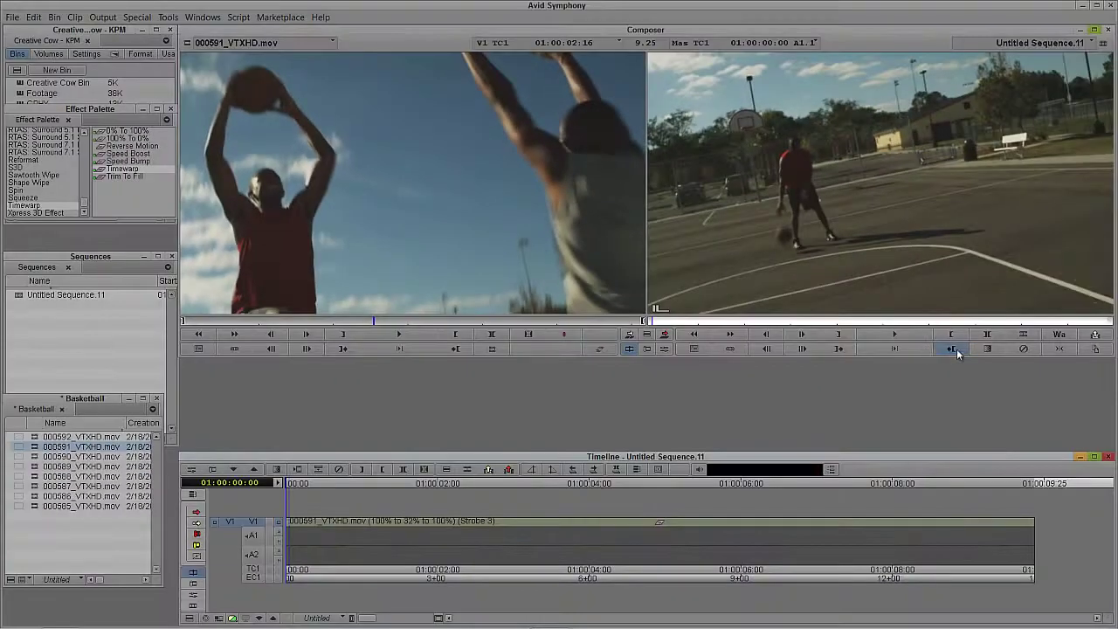
Play the finished slow-motion sequence through, return to its start and play it again
{"action": "left_click", "coordinate": [891, 350]}
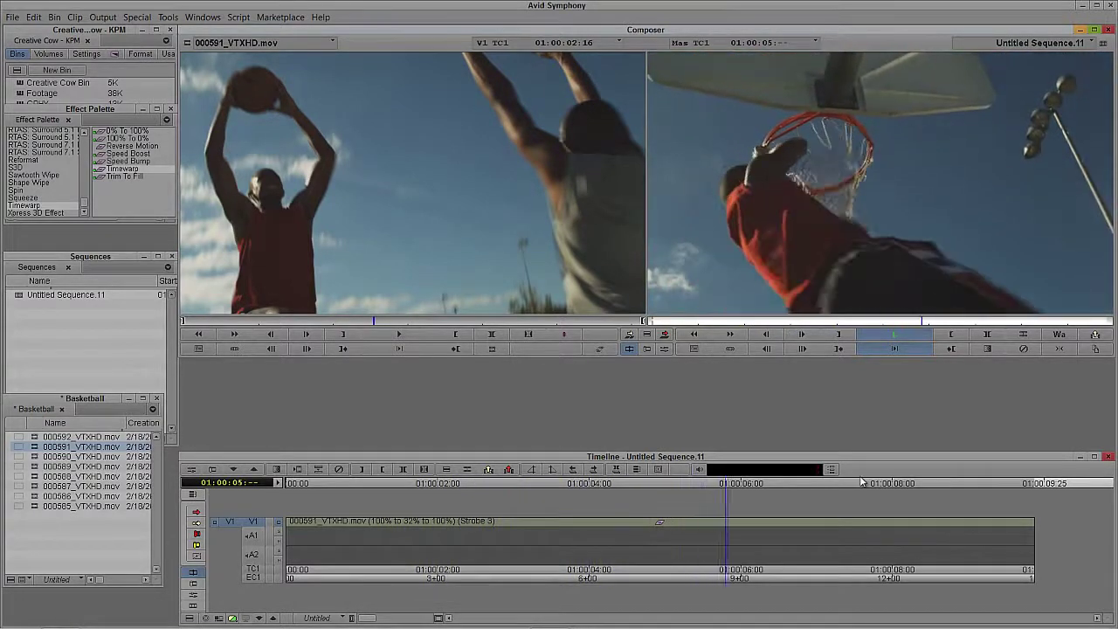
{"action": "key", "text": "space"}
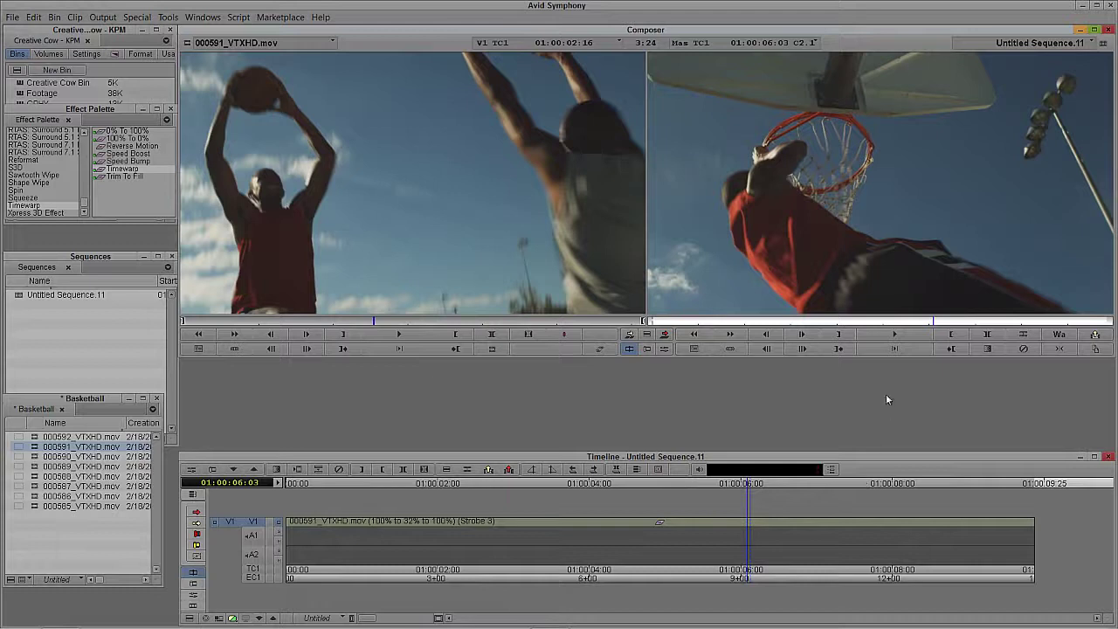
{"action": "left_click", "coordinate": [894, 334]}
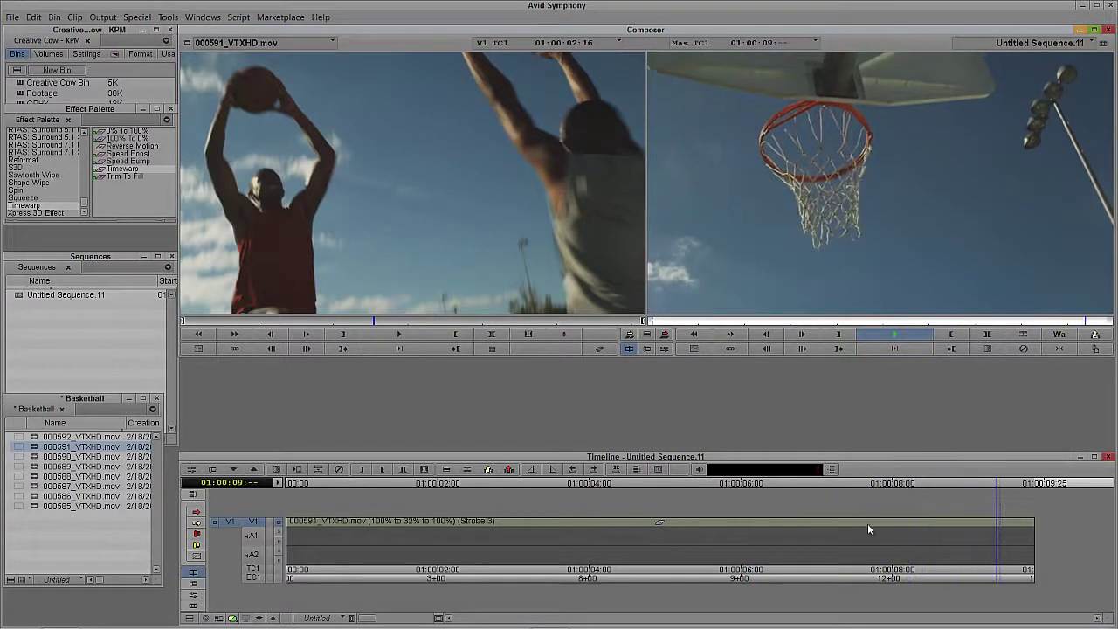
{"action": "key", "text": "Home"}
{"action": "left_click", "coordinate": [896, 334]}
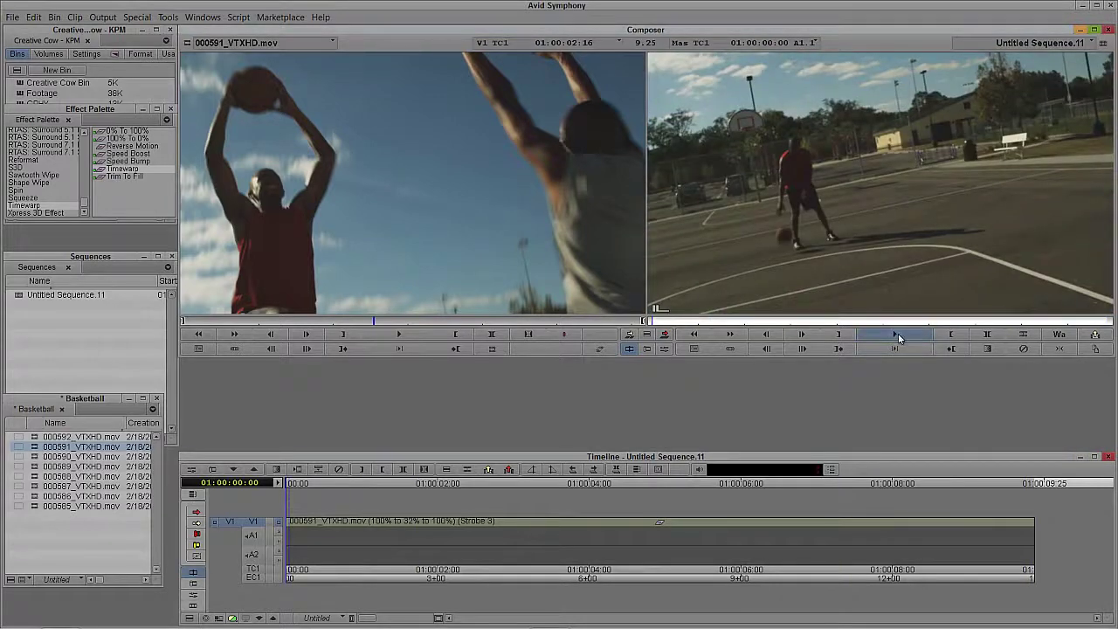